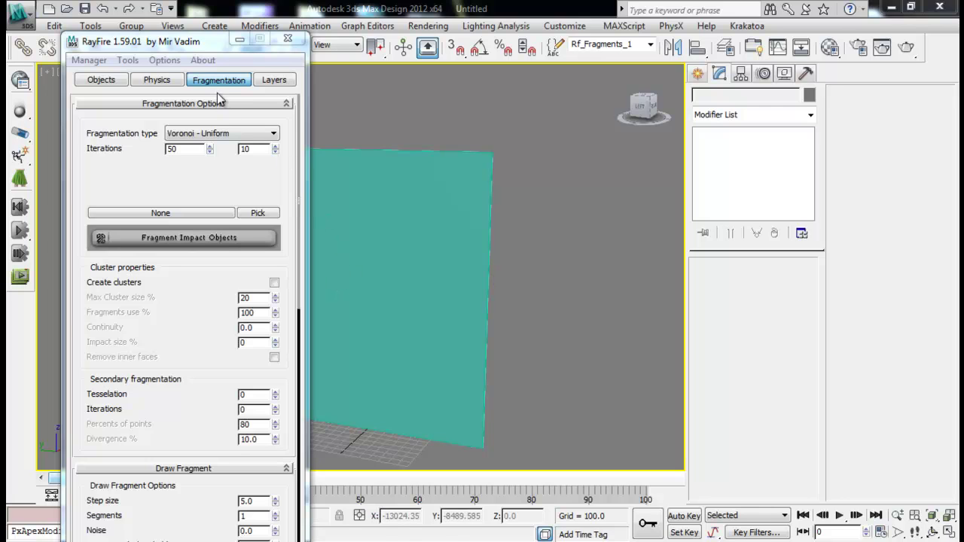
Step: Look through the fragmentation settings down to the Draw Fragment and Fragmentation by Shapes options
left_click_drag(193, 337, 201, 263)
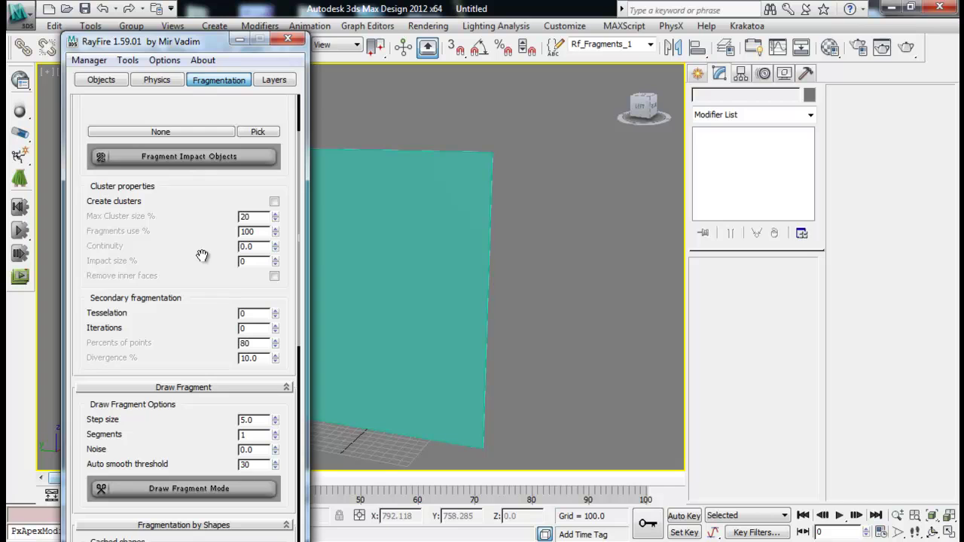
left_click_drag(200, 307, 208, 167)
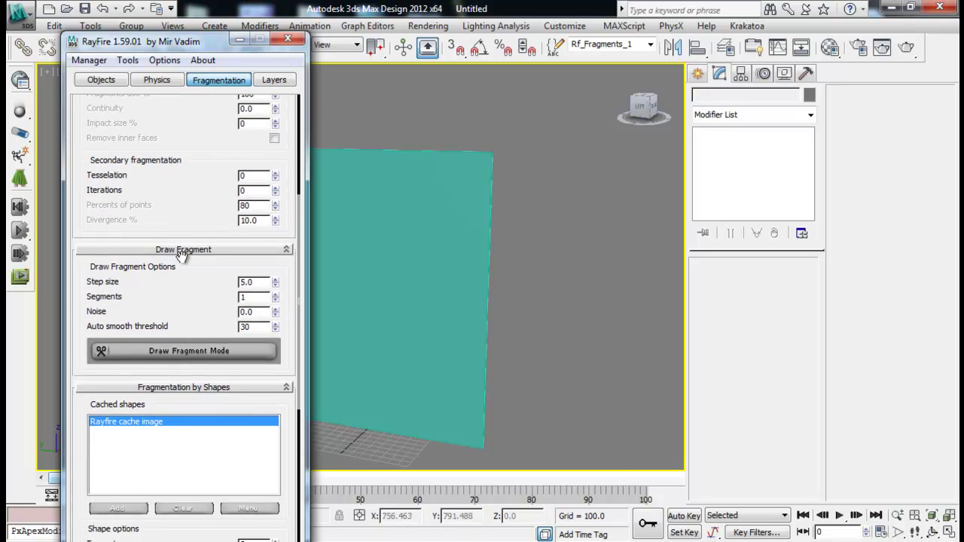
scroll(180, 299, "down", 2)
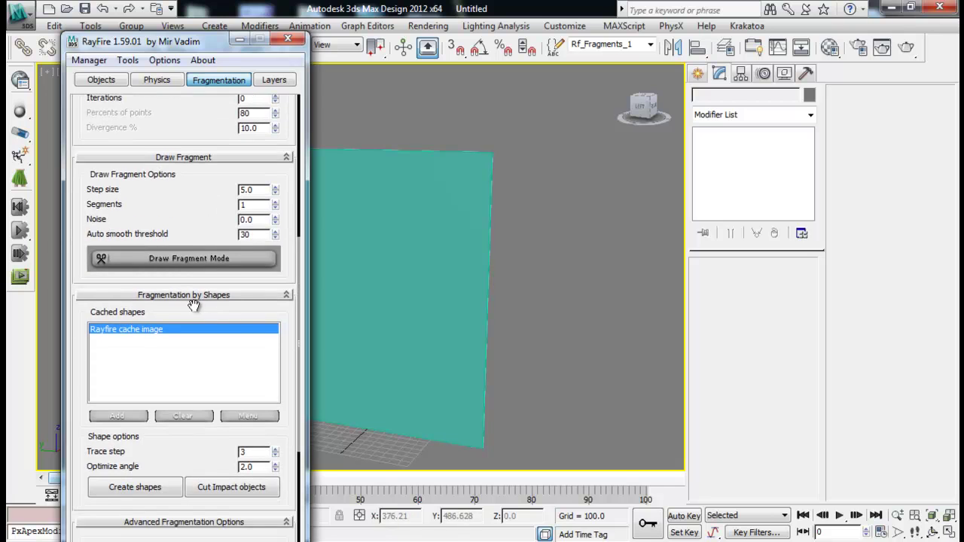
scroll(250, 297, "down", 4)
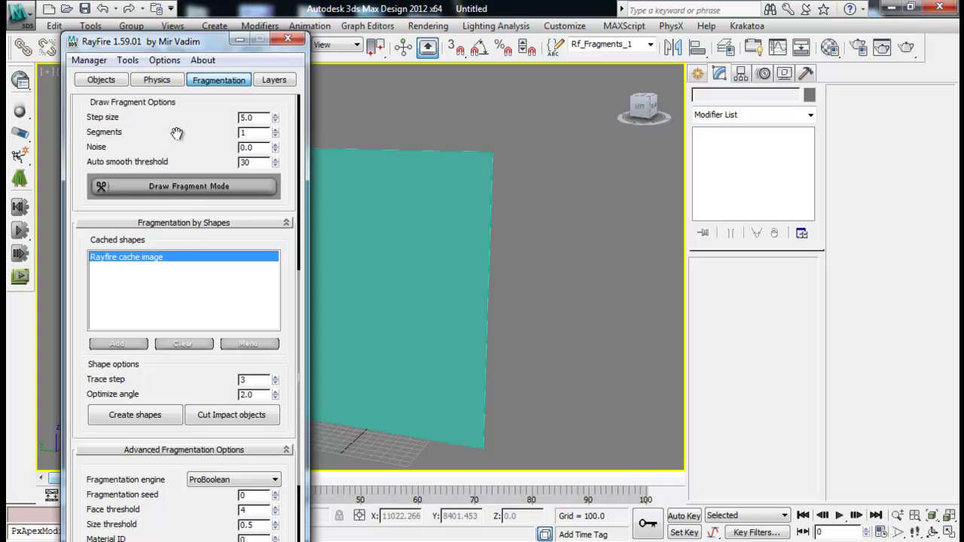
mouse_move(176, 123)
left_mouse_down()
mouse_move(183, 208)
mouse_move(190, 156)
left_mouse_up()
left_click_drag(207, 210, 208, 213)
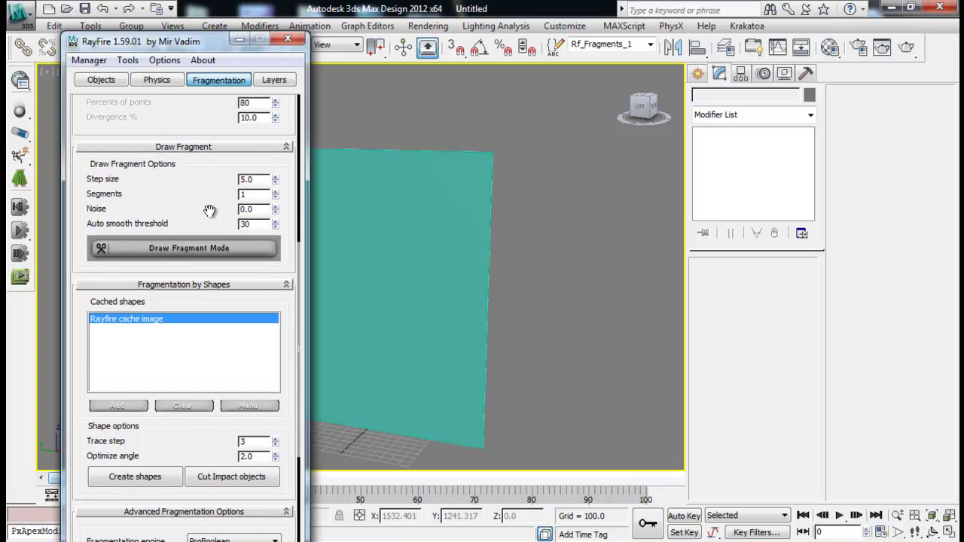
Step: Show the slab in a maximized Left view and move the RayFire window clear of it
left_click_drag(192, 49, 113, 52)
middle_click_drag(334, 243, 382, 240)
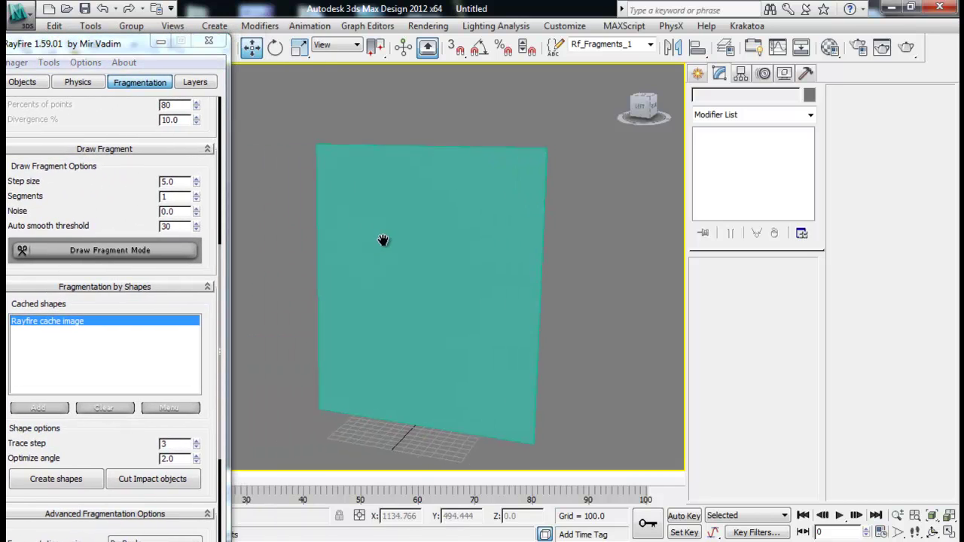
key("alt+w")
left_click(275, 364)
key("alt+w")
middle_click_drag(383, 333, 394, 294)
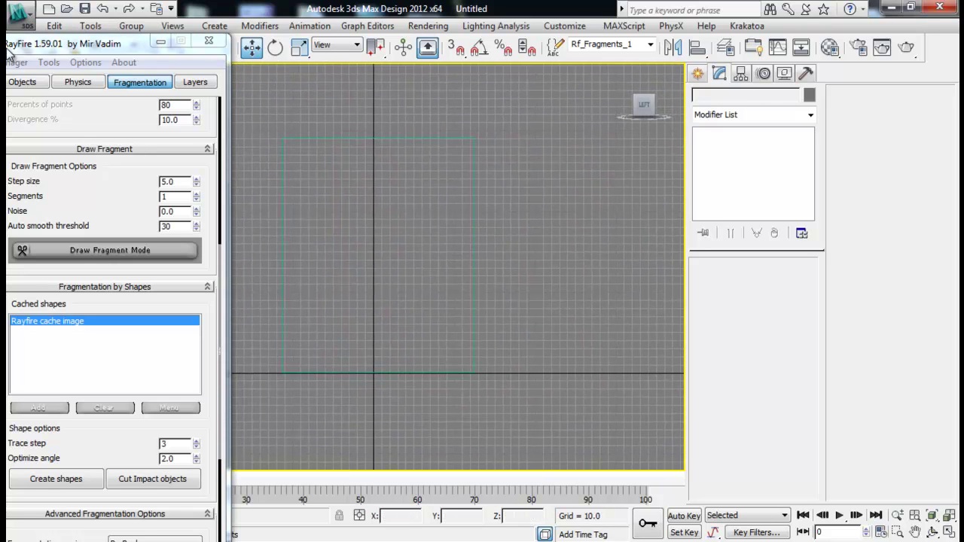
left_click_drag(83, 44, 597, 48)
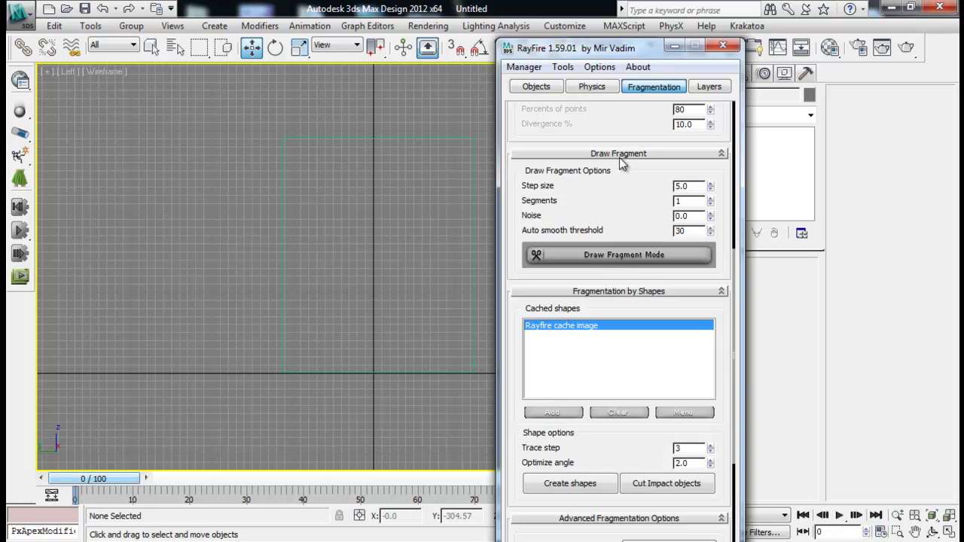
mouse_move(451, 180)
middle_mouse_down()
mouse_move(412, 173)
mouse_move(403, 208)
middle_mouse_up()
Step: Add the slab to RayFire's Dynamic / Impact Objects list
left_click(527, 85)
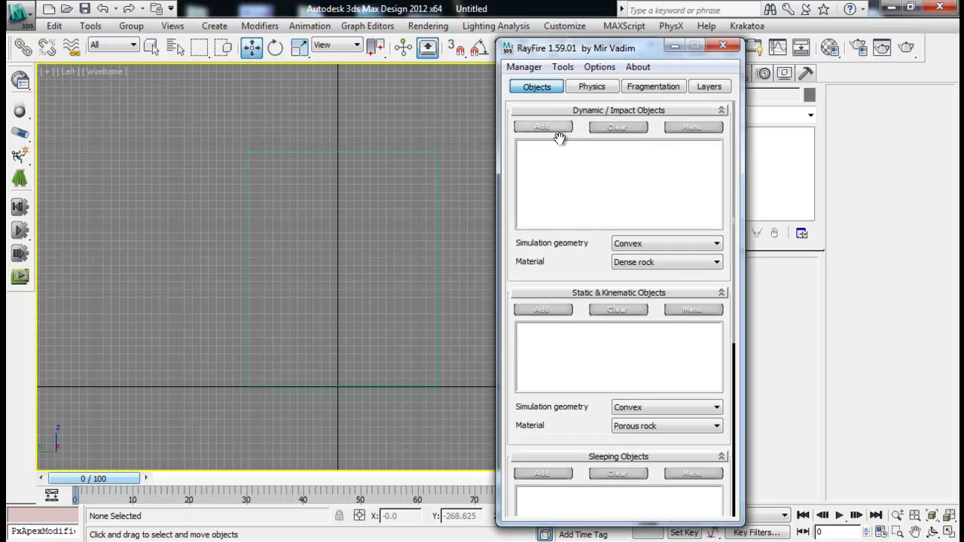
left_click_drag(424, 167, 439, 156)
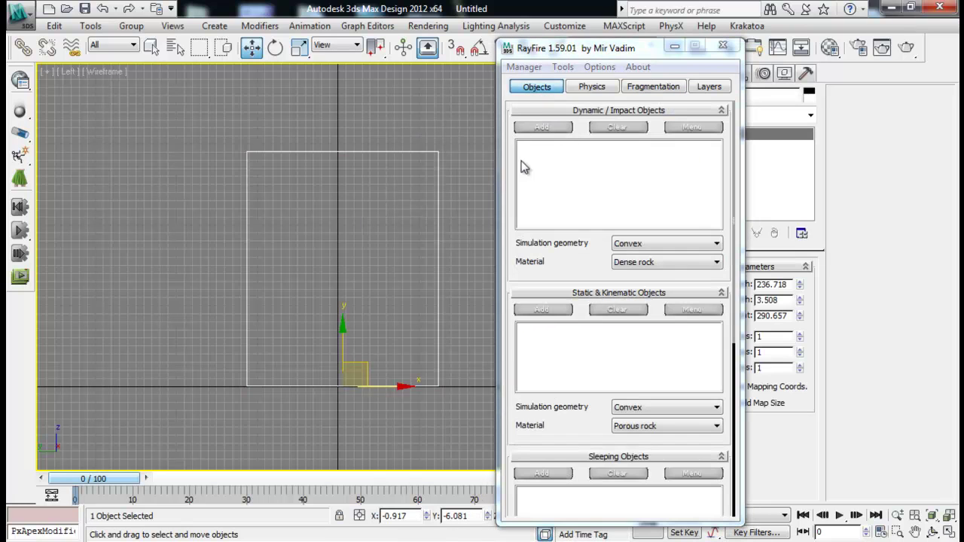
left_click(543, 127)
Step: Use Draw Fragment Mode to draw curved cuts across the slab's two upper corners and its lower-right corner
left_click(643, 88)
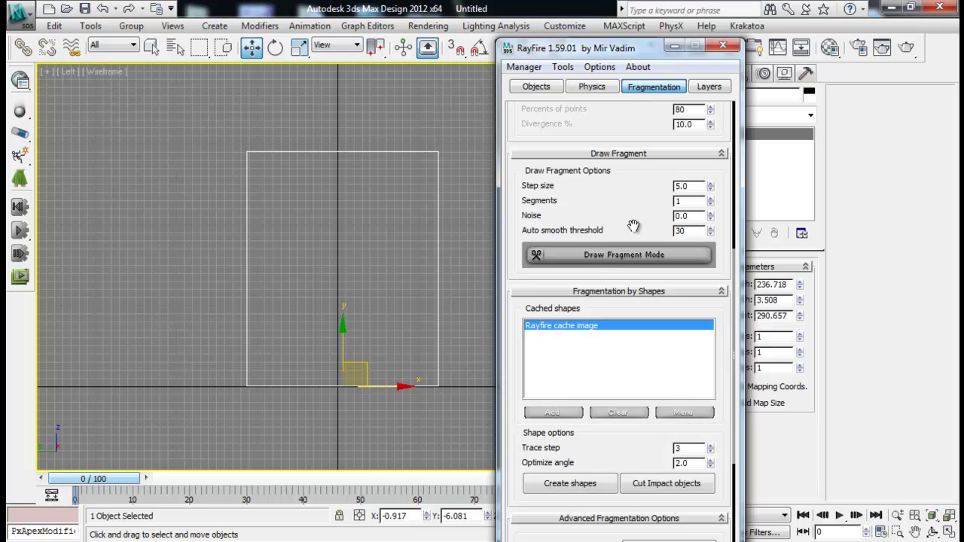
left_click_drag(632, 231, 628, 242)
middle_click_drag(439, 220, 433, 238)
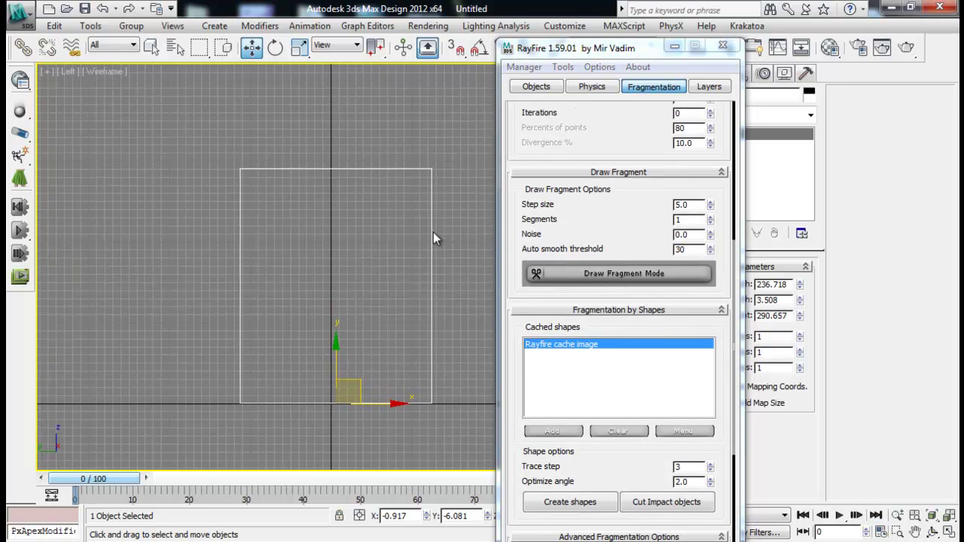
left_click(598, 273)
scroll(391, 282, "up", 2)
middle_click_drag(391, 282, 405, 220)
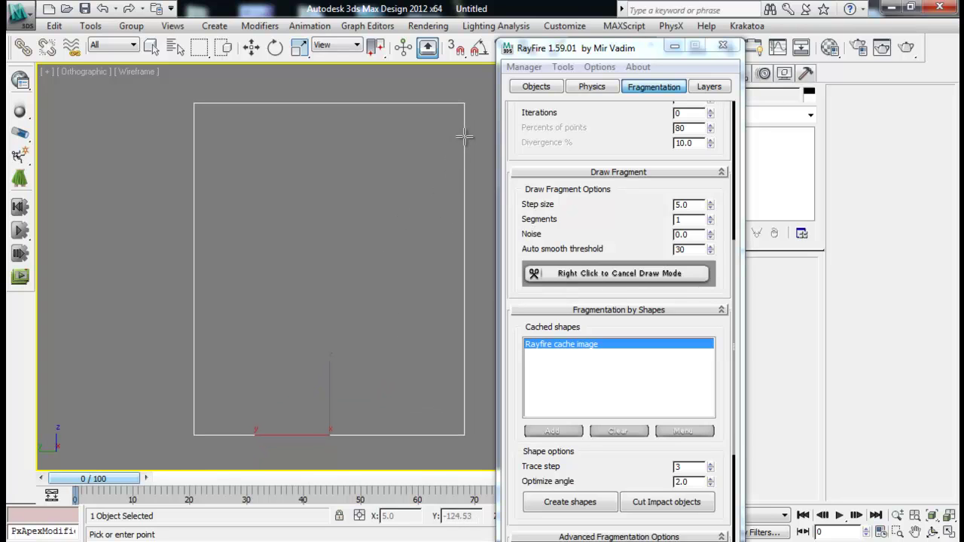
left_click_drag(469, 139, 434, 126)
mouse_move(424, 92)
left_mouse_down()
mouse_move(470, 86)
mouse_move(471, 153)
left_mouse_up()
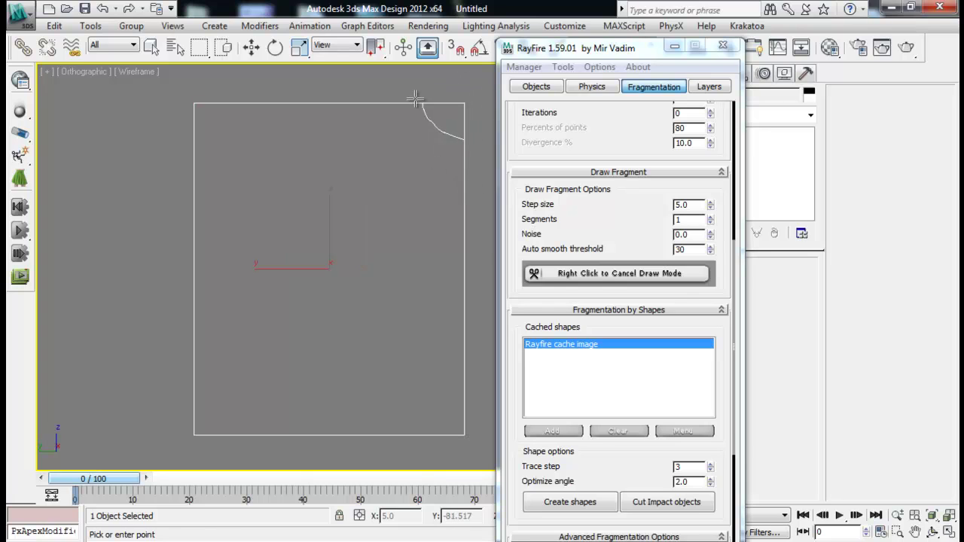
mouse_move(190, 163)
left_mouse_down()
mouse_move(226, 110)
mouse_move(183, 115)
mouse_move(192, 164)
left_mouse_up()
mouse_move(427, 444)
left_mouse_down()
mouse_move(429, 413)
mouse_move(461, 363)
mouse_move(482, 392)
mouse_move(465, 446)
mouse_move(426, 444)
left_mouse_up()
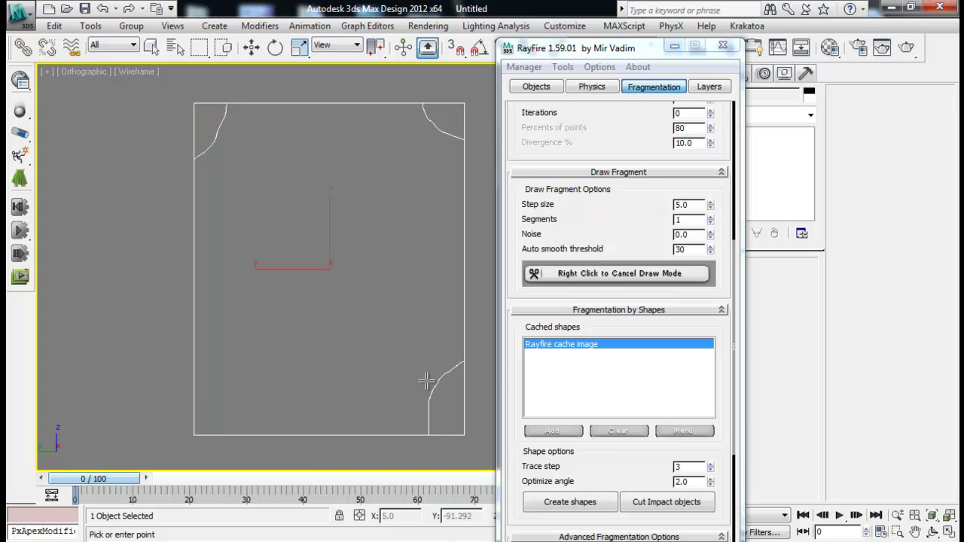
right_click(359, 219)
Step: Return to a maximized Perspective view of the fragmented slab
middle_click_drag(359, 219, 318, 349)
scroll(320, 347, "down", 2)
middle_click_drag(399, 175, 383, 246)
key("alt+w")
middle_click(454, 351)
key("alt+w")
middle_click_drag(437, 331, 321, 278)
Step: Move the upper-right and lower-right corner fragments away from the slab to inspect the cuts
left_click(392, 160)
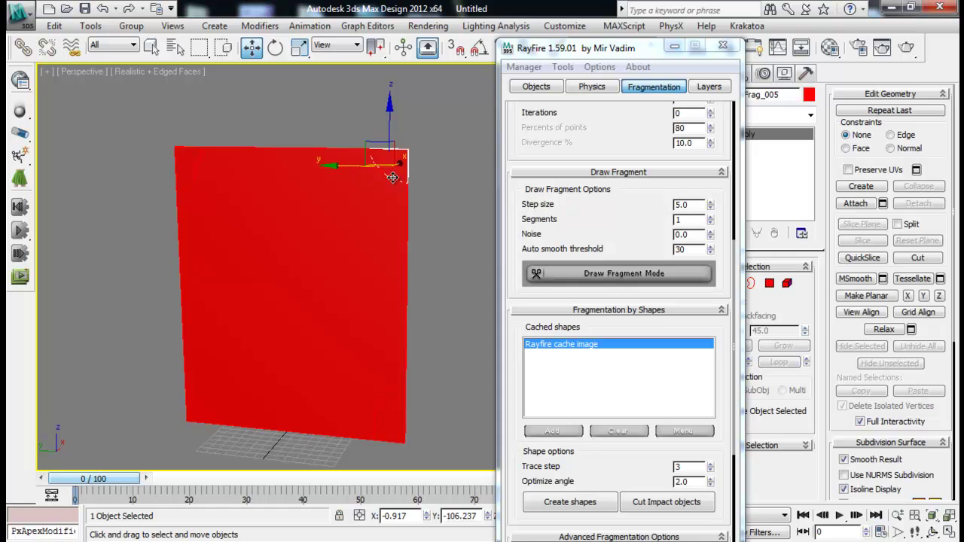
middle_click_drag(399, 188, 351, 220, "alt")
left_click_drag(424, 155, 289, 213)
left_click(390, 388)
left_click_drag(410, 360, 322, 389)
middle_click_drag(402, 291, 243, 283, "alt")
scroll(172, 285, "up", 3)
middle_click_drag(172, 284, 388, 264, "alt")
Step: Undo the fragment moves and delete the drawn fragments to restore the original slab
key("ctrl+z")
key("ctrl+z")
key("ctrl+z")
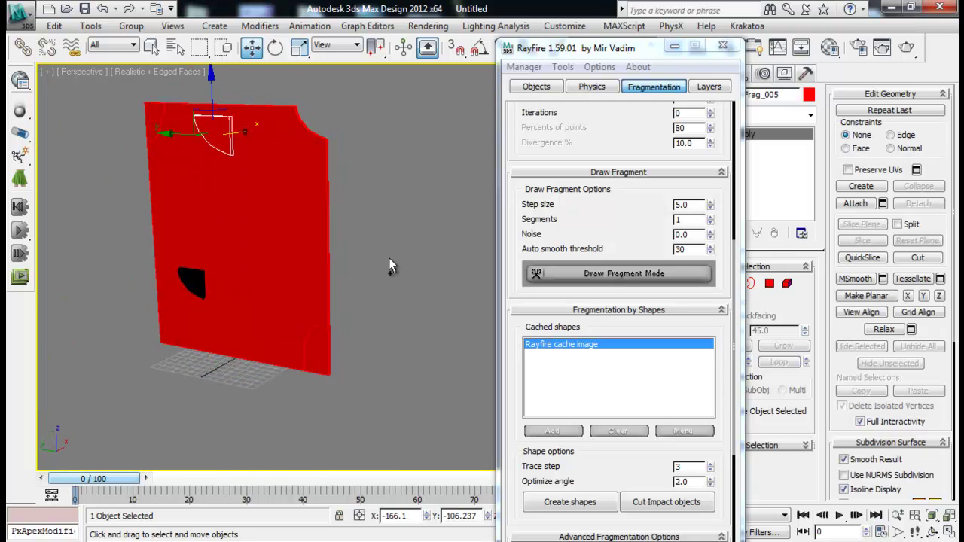
left_click(524, 66)
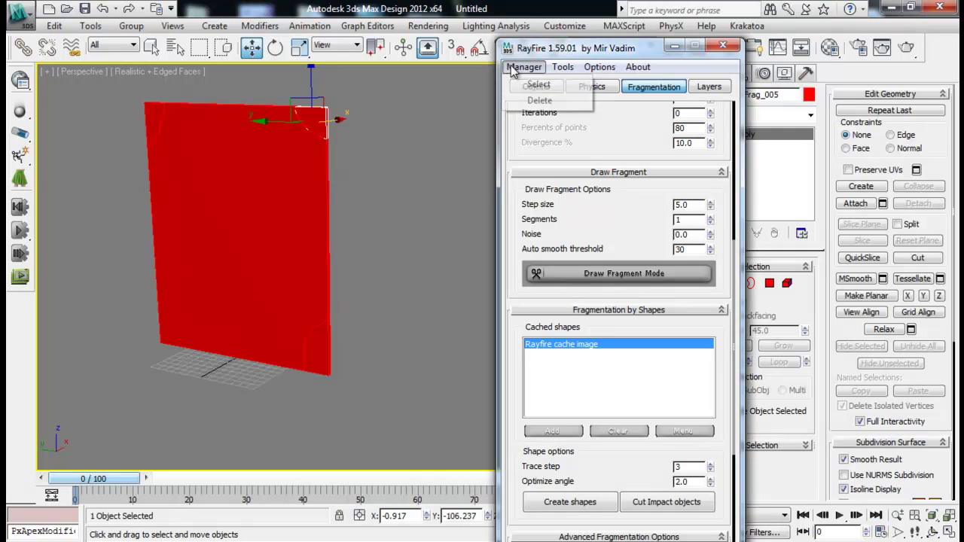
left_click(531, 99)
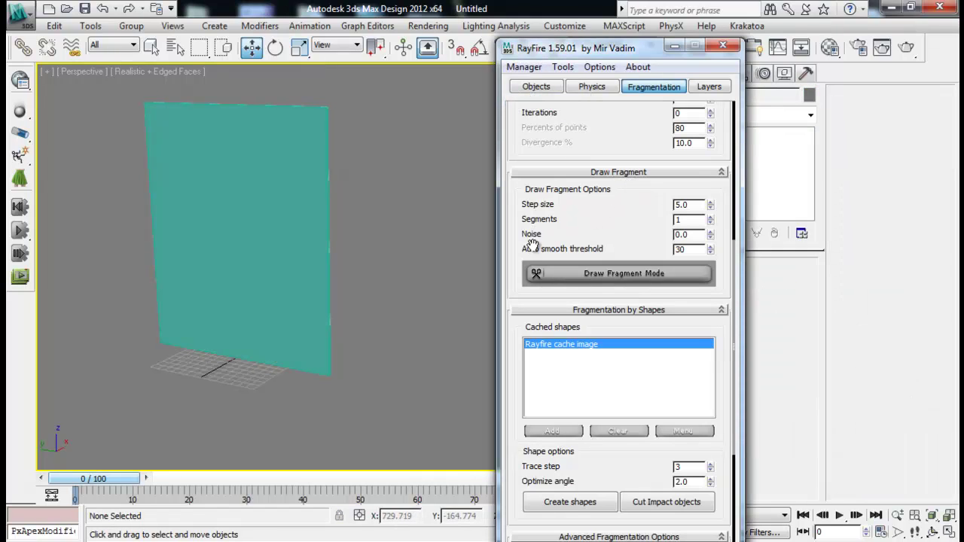
Step: Select the slab and draw curved fragment cuts across its two upper corners in the Left view
left_click(329, 198)
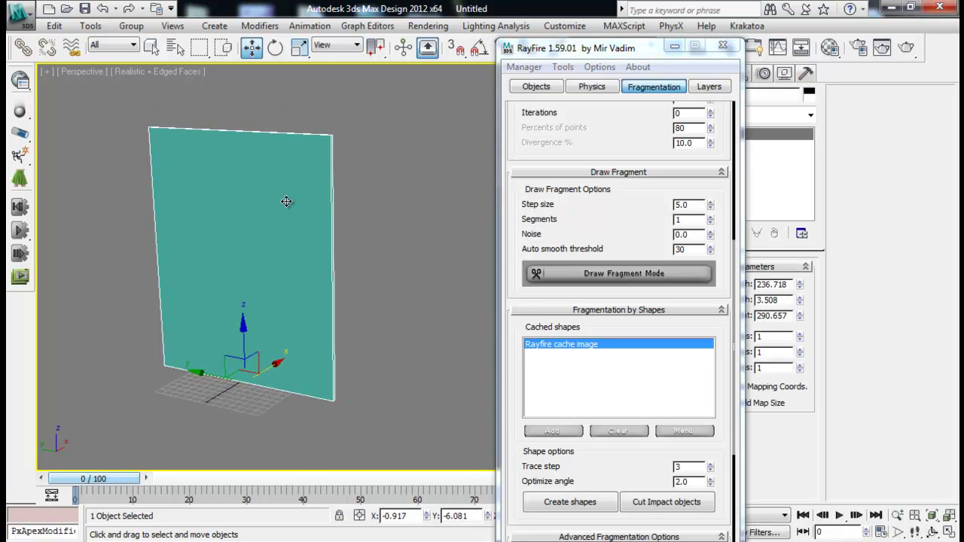
left_click(342, 217)
left_click(617, 273)
middle_click_drag(279, 237, 329, 252)
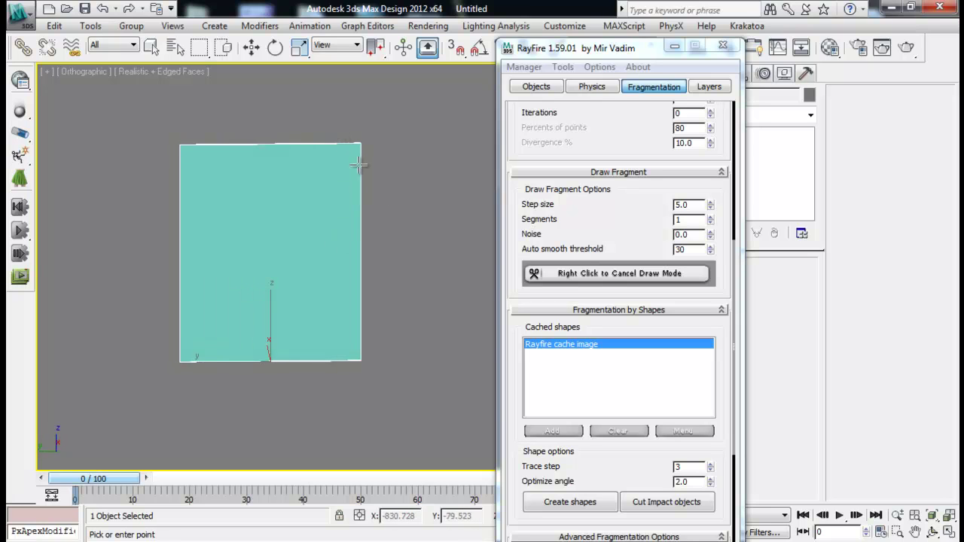
middle_click_drag(371, 223, 373, 216)
key("alt+w")
left_click(232, 361)
key("alt+w")
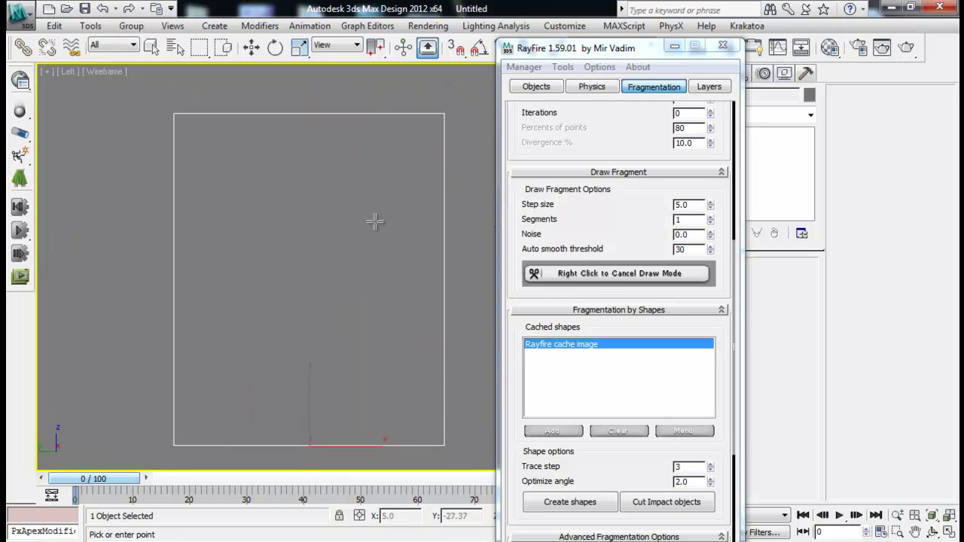
mouse_move(446, 167)
left_mouse_down()
mouse_move(424, 118)
mouse_move(454, 95)
mouse_move(456, 159)
mouse_move(447, 170)
left_mouse_up()
mouse_move(153, 198)
left_mouse_down()
mouse_move(219, 150)
mouse_move(214, 89)
mouse_move(146, 155)
mouse_move(154, 198)
left_mouse_up()
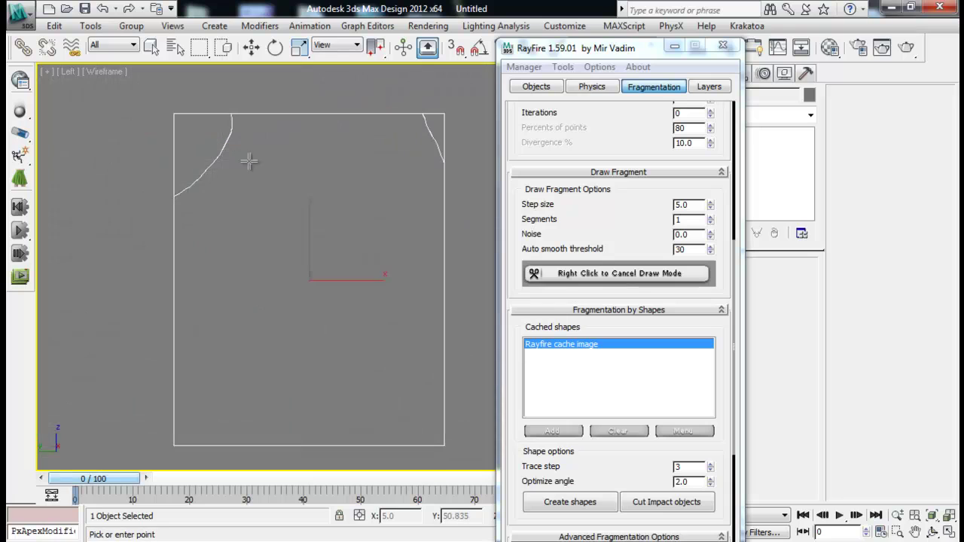
right_click(272, 162)
Step: Display the Perspective view shaded and change the color of all fragments to gray
mouse_move(290, 256)
middle_mouse_down("alt")
mouse_move(326, 185)
mouse_move(330, 219)
mouse_move(320, 212)
middle_mouse_up("alt")
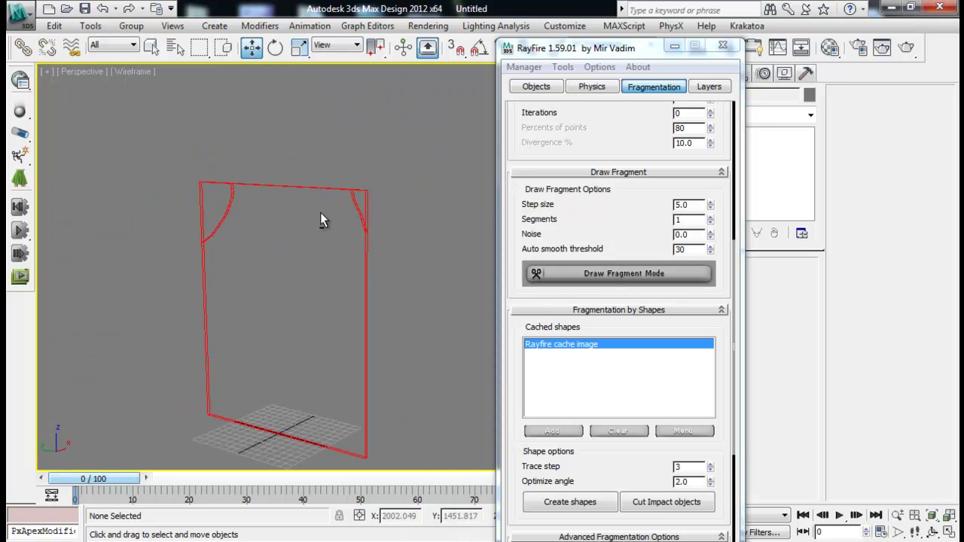
key("F3")
left_click(359, 205)
mouse_move(392, 234)
middle_mouse_down("alt")
mouse_move(356, 258)
mouse_move(375, 251)
middle_mouse_up("alt")
middle_click_drag(284, 160, 150, 127, "alt")
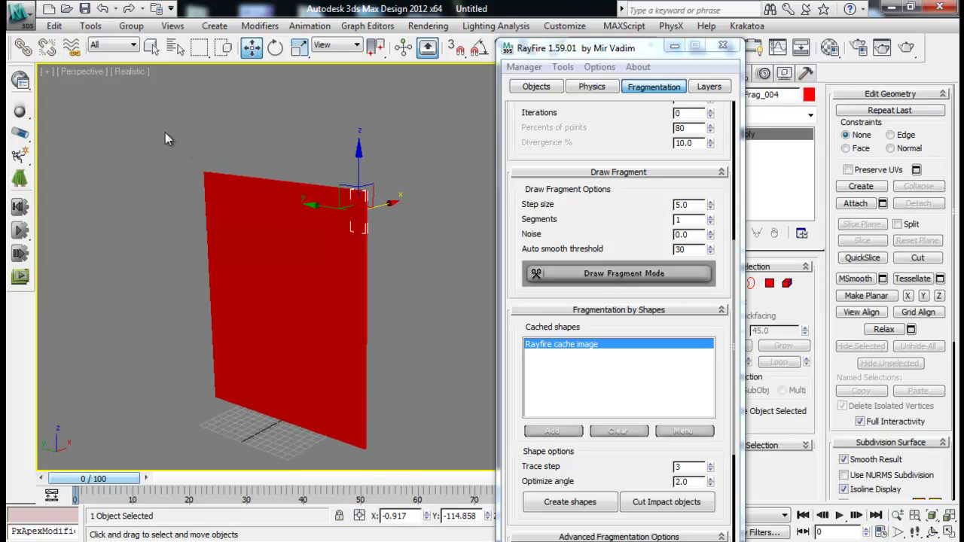
key("ctrl+a")
left_click(808, 96)
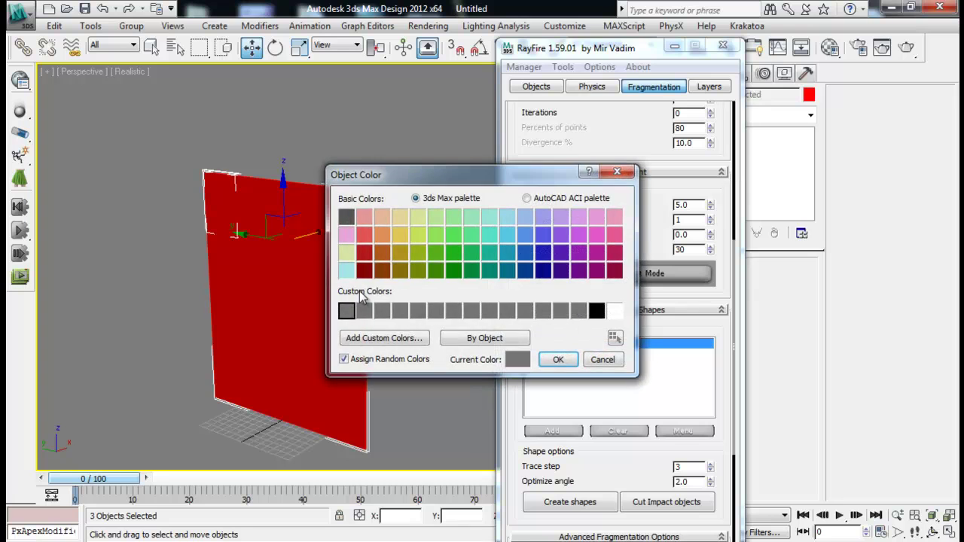
left_click(558, 360)
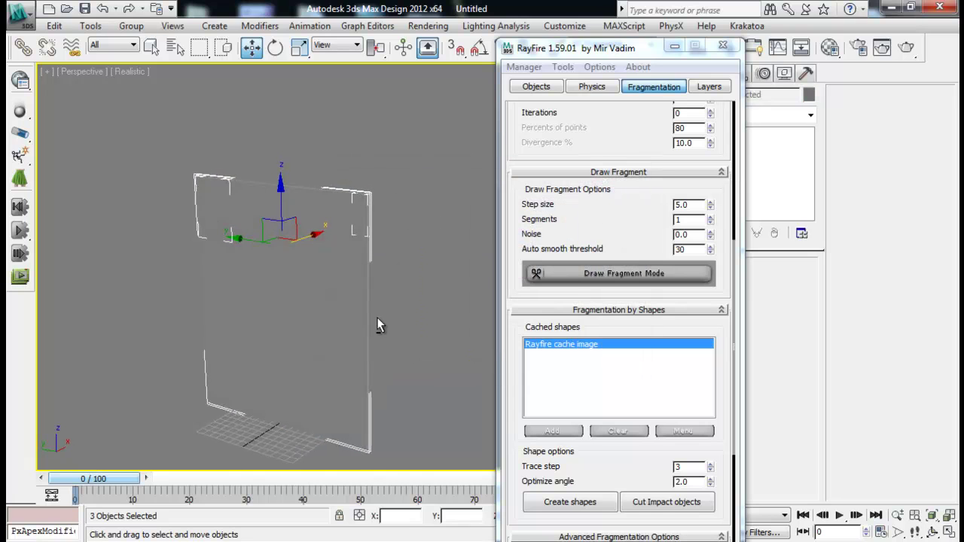
Step: Show edged faces, move the upper-right corner fragment away from the slab and examine the segments along the cut
left_click(379, 323)
left_click(354, 199)
key("F4")
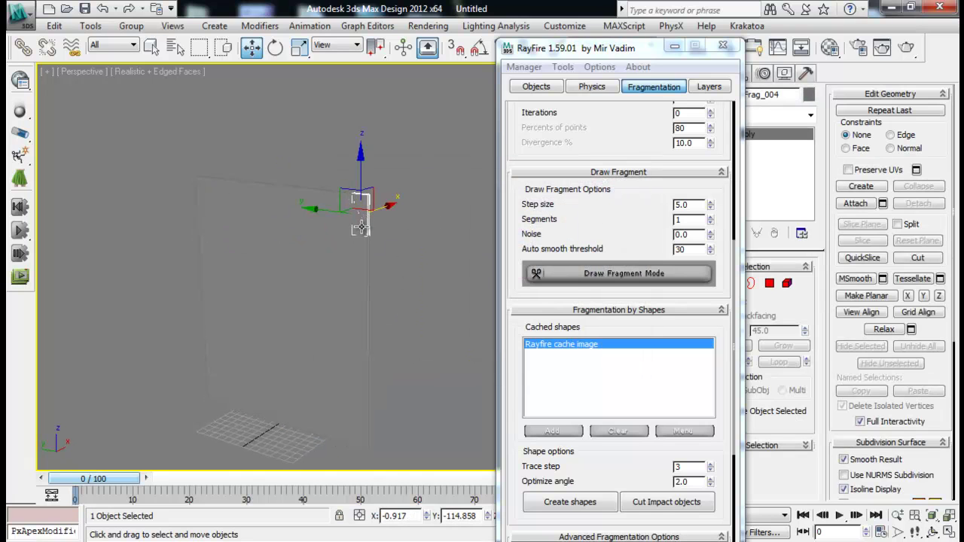
middle_click_drag(361, 233, 354, 247)
left_click_drag(382, 227, 311, 259)
mouse_move(312, 259)
middle_mouse_down("alt")
mouse_move(306, 264)
mouse_move(301, 246)
middle_mouse_up("alt")
scroll(301, 245, "up", 5)
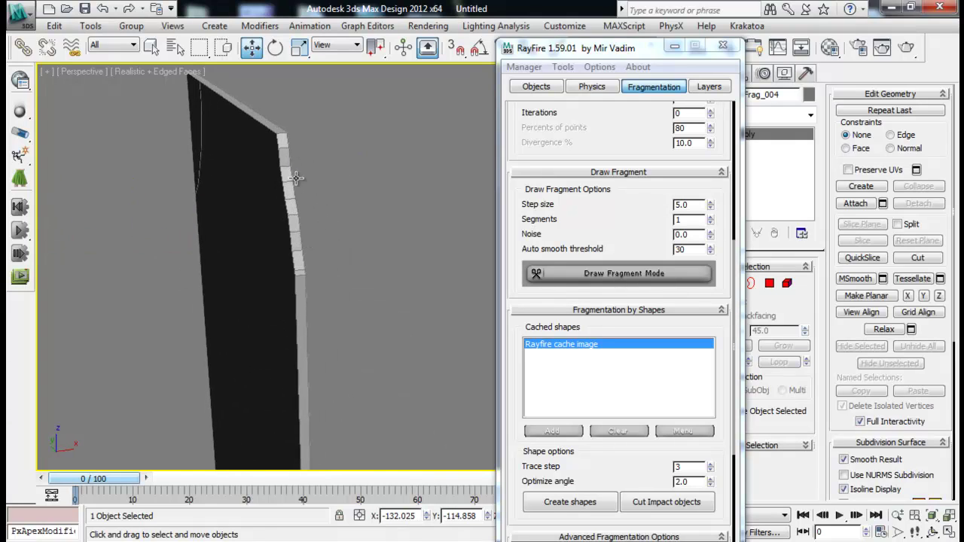
middle_click_drag(256, 239, 145, 132, "alt")
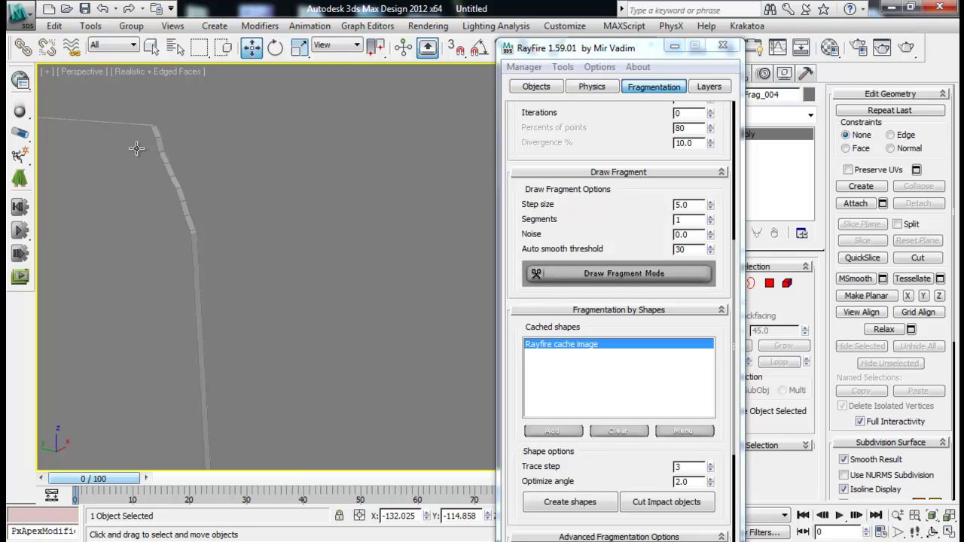
middle_click_drag(167, 158, 312, 171, "alt")
scroll(312, 170, "up", 3)
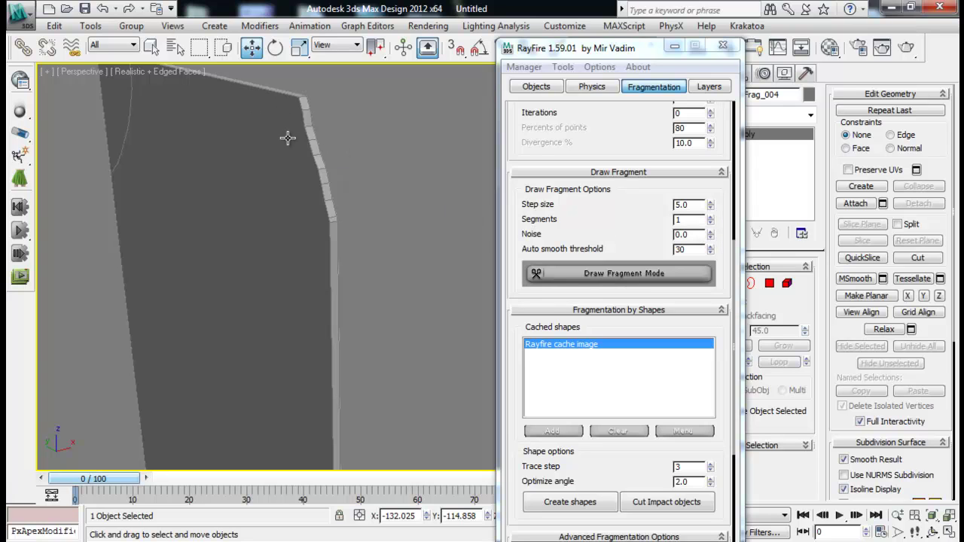
scroll(329, 227, "down", 5)
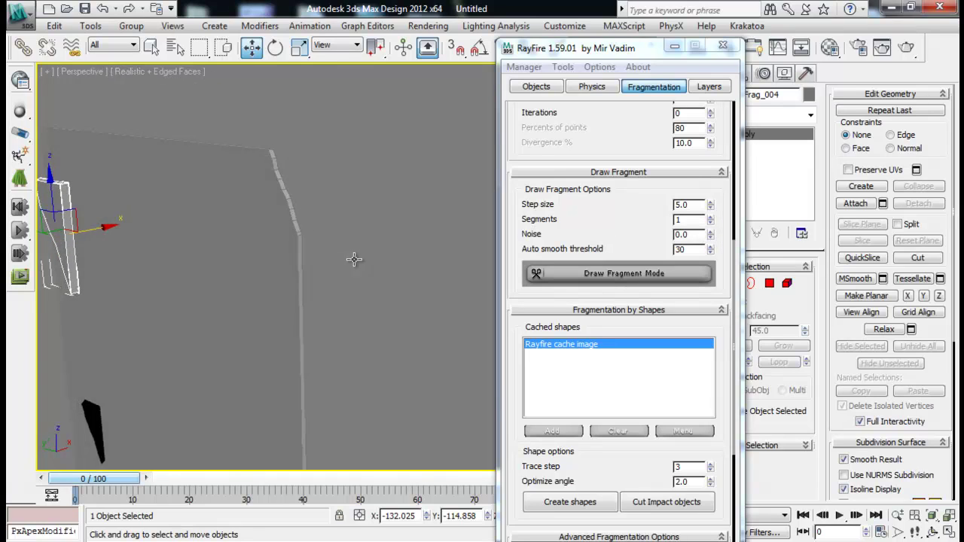
Step: Delete the two-corner fragmentation through the RayFire manager to bring back the uncut slab
left_click(523, 66)
left_click(532, 86)
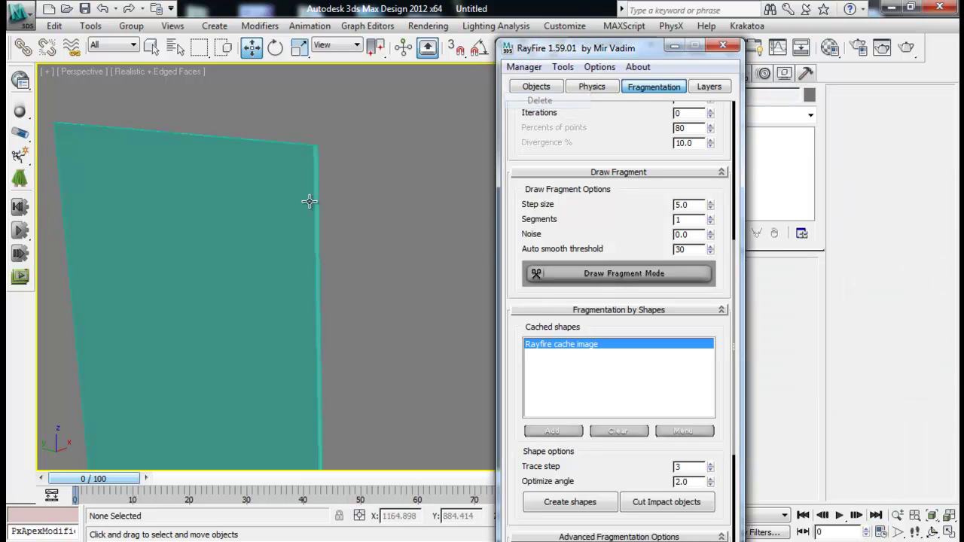
scroll(337, 261, "down", 2)
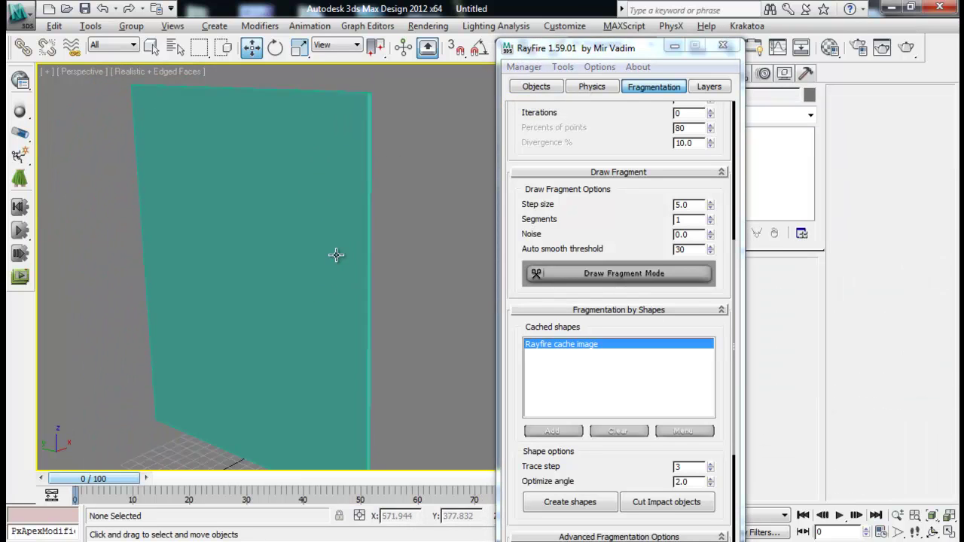
middle_click_drag(332, 263, 370, 312, "alt")
scroll(351, 280, "down", 3)
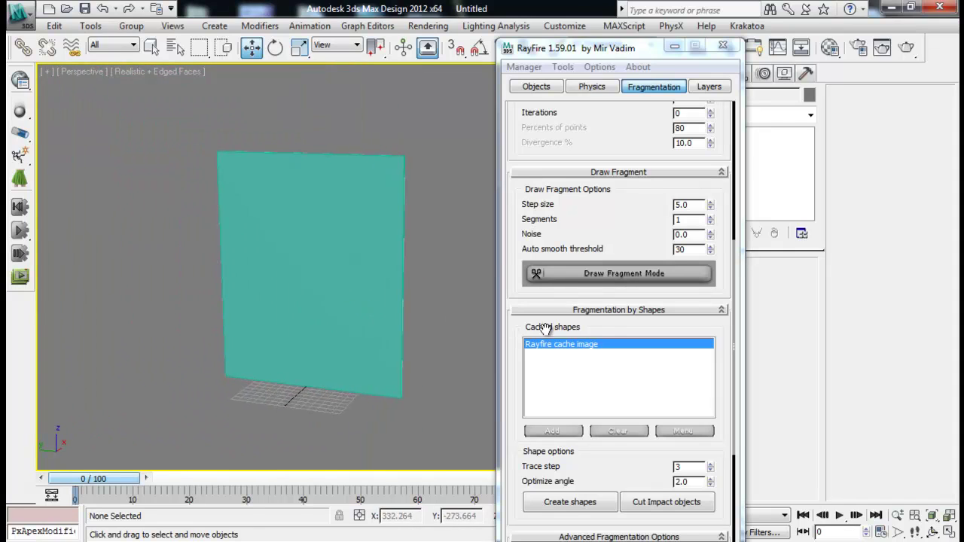
Step: Open the Rayfire cache image from the Rayfire tutorial folder, examine its black shapes on white, and return to 3ds Max
left_click_drag(595, 329, 616, 305)
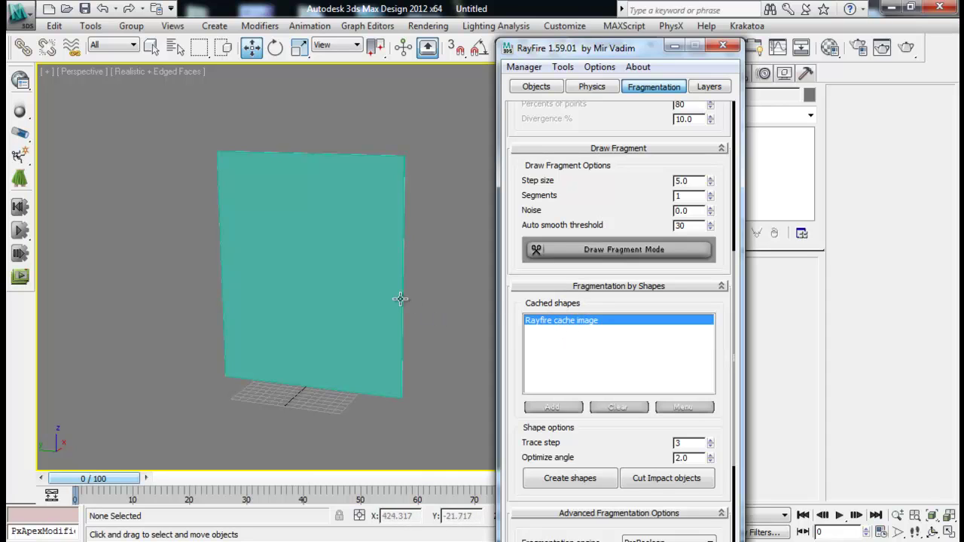
mouse_move(401, 299)
middle_mouse_down()
mouse_move(406, 316)
mouse_move(412, 299)
middle_mouse_up()
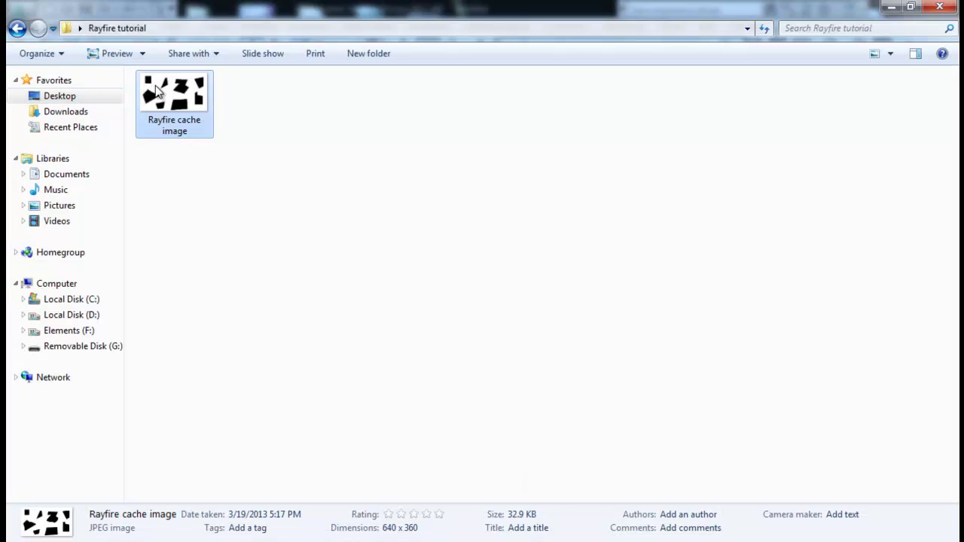
double_click(157, 90)
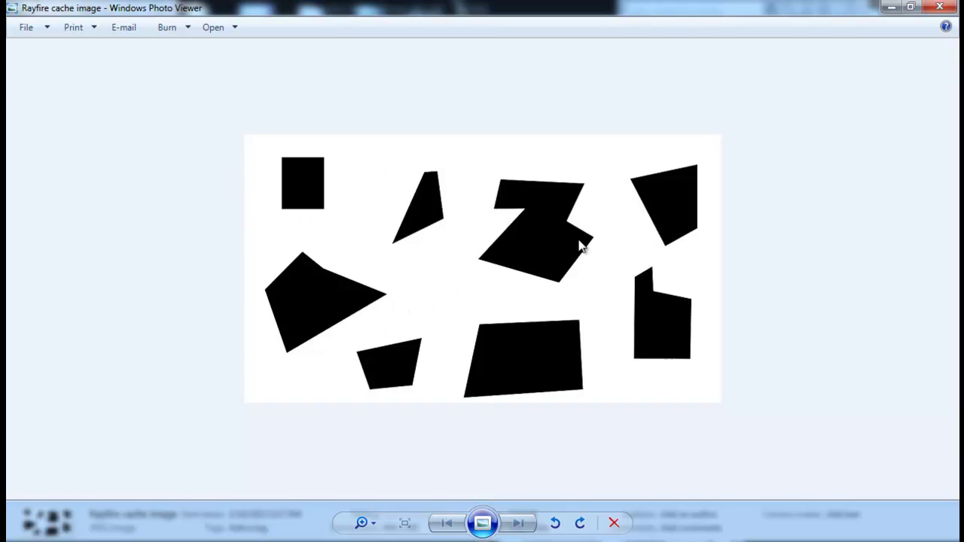
left_click(889, 7)
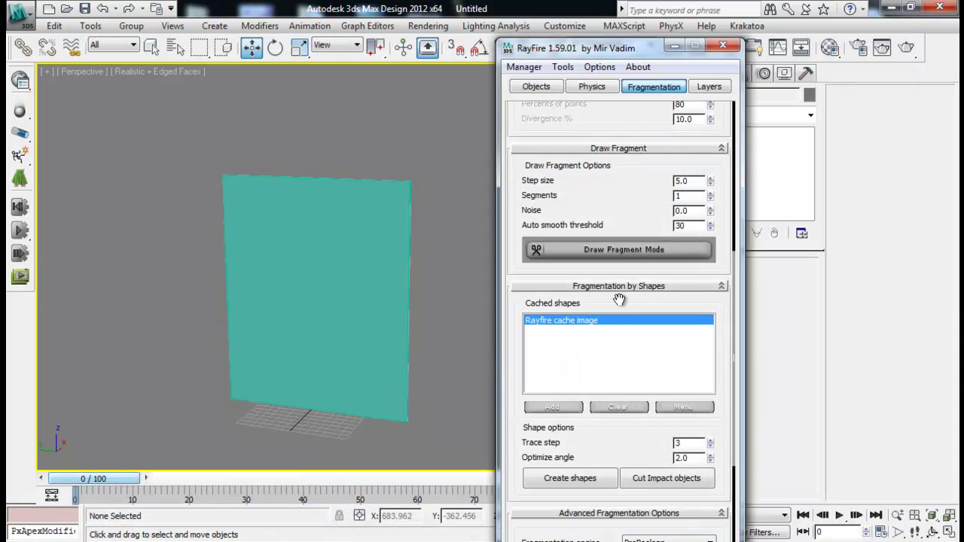
Step: Create shapes from the cached Rayfire cache image and move the shape group down below the slab to about Z -138.5
left_click_drag(618, 300, 625, 244)
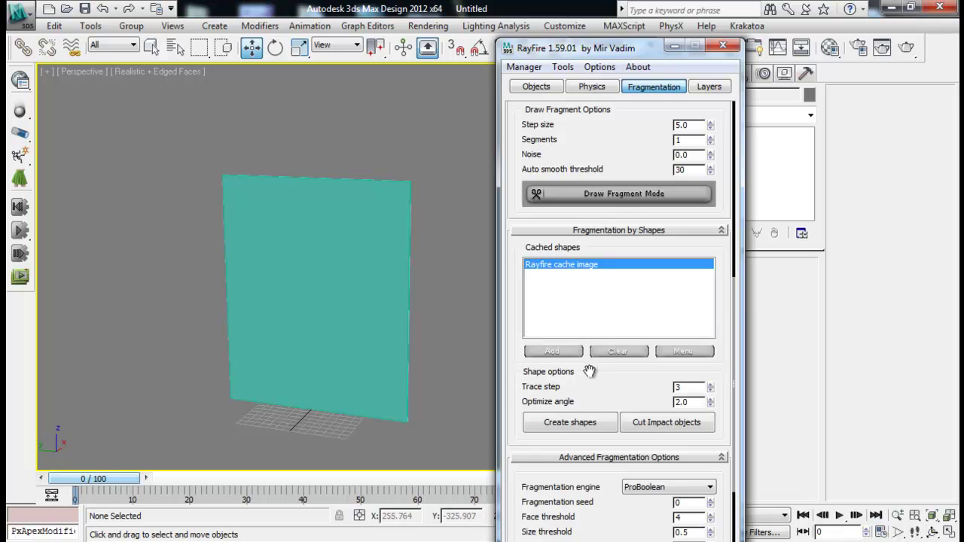
scroll(595, 373, "down", 3)
middle_click_drag(439, 320, 372, 243, "alt")
left_click(576, 344)
middle_click_drag(393, 332, 313, 302, "alt")
left_click_drag(259, 329, 270, 339)
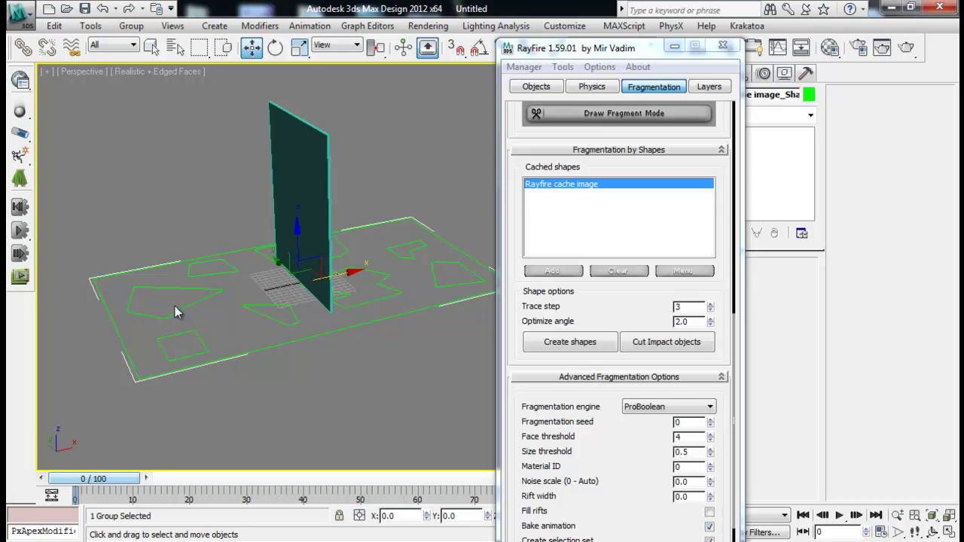
left_click_drag(298, 249, 303, 313)
middle_click_drag(329, 324, 373, 308, "alt")
middle_click_drag(374, 308, 374, 281)
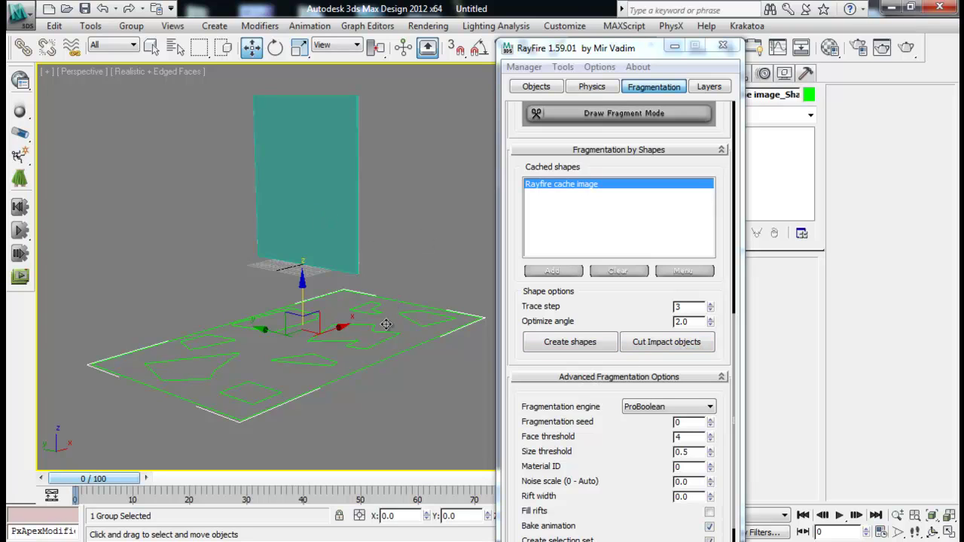
Step: Cut the upright slab with the shape group and delete the resulting fragmentation through the RayFire manager
left_click(439, 253)
left_click(402, 354)
left_click(663, 346)
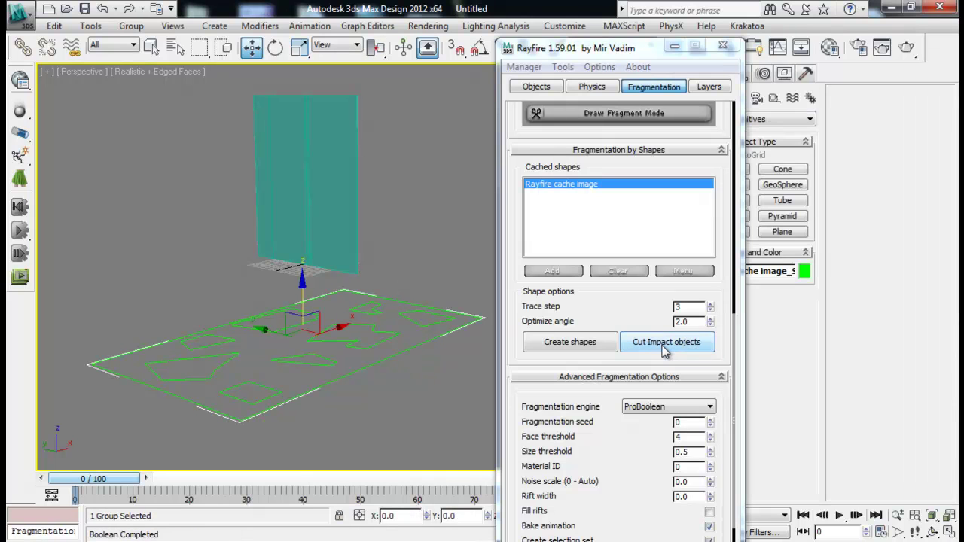
middle_click_drag(439, 293, 446, 337, "alt")
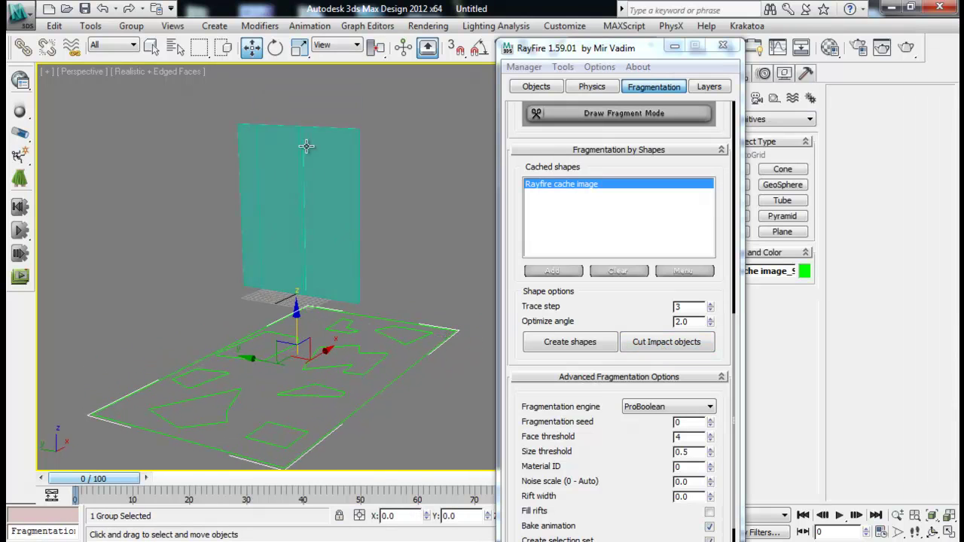
middle_click_drag(302, 186, 325, 273, "alt")
left_click(527, 67)
left_click(530, 96)
Step: Rotate the upright slab so that it lies horizontally above the shape group
middle_click_drag(378, 221, 334, 252, "alt")
key("r")
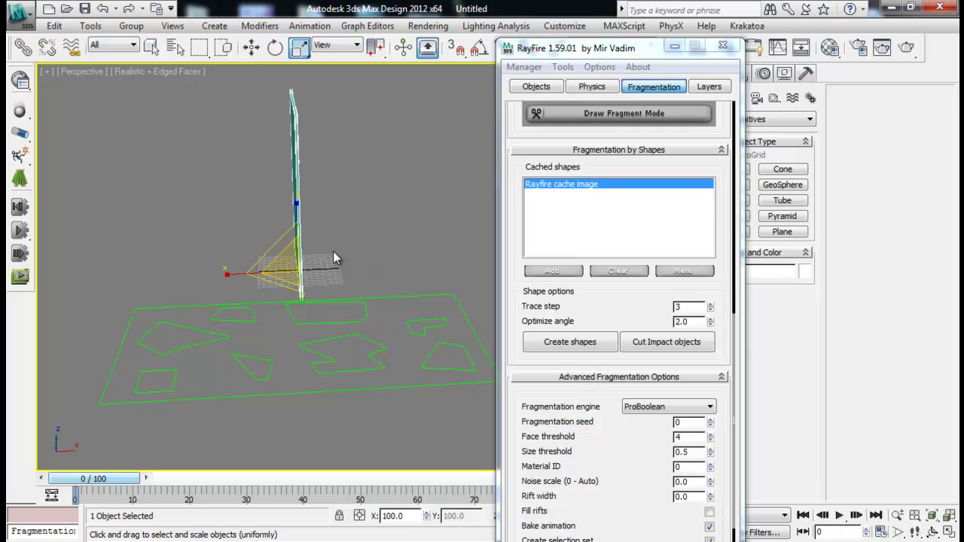
key("r")
key("e")
left_click_drag(328, 226, 253, 223)
middle_click_drag(364, 223, 362, 183)
key("w")
Step: Move the slab along X to about 135.17 and set its length to about 343.24
left_click_drag(644, 45, 790, 316)
left_click(719, 73)
middle_click_drag(280, 248, 271, 326, "alt")
left_click_drag(330, 236, 413, 242)
left_click_drag(800, 285, 799, 240)
Step: In the Top view, enlarge the slab to about 374.13 long and 726.64 high and move it to about X 359.94 to cover the shapes
middle_click_drag(354, 256, 318, 252, "alt")
key("alt+w")
right_click(196, 125)
key("alt+w")
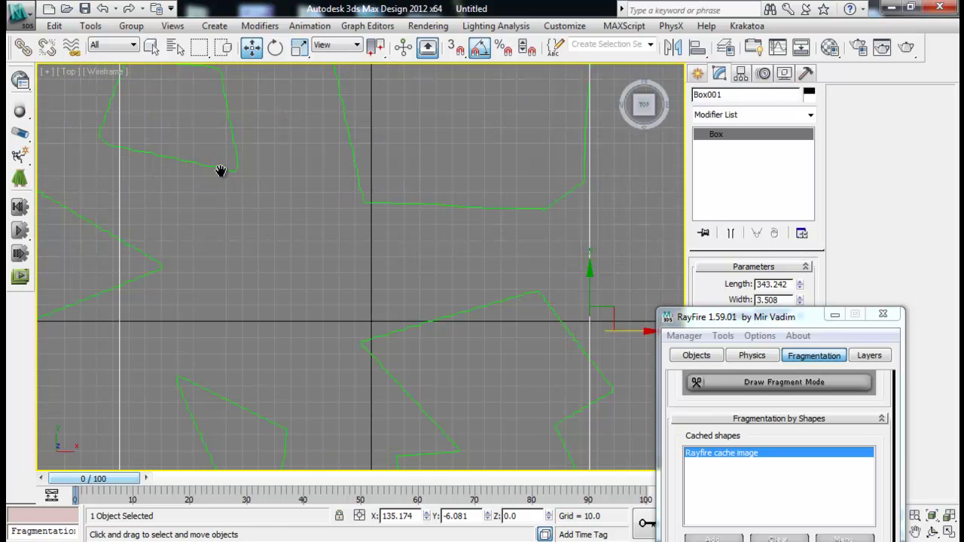
scroll(268, 177, "down", 6)
middle_click_drag(269, 177, 272, 167)
left_click_drag(799, 286, 603, 279)
left_click_drag(415, 208, 414, 205)
left_click_drag(770, 317, 769, 389)
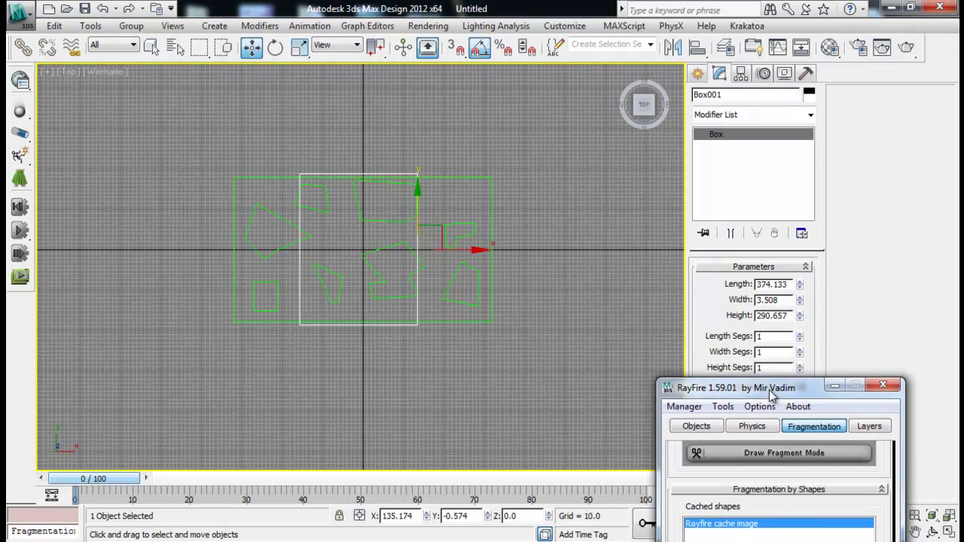
left_click_drag(801, 314, 779, 209)
left_click_drag(463, 250, 559, 250)
Step: Select the shape group in the Perspective view and cut the enlarged slab with it using Cut Impact objects
middle_click_drag(449, 305, 445, 275)
key("alt+w")
middle_click(550, 347)
key("alt+w")
middle_click_drag(551, 347, 532, 336, "alt")
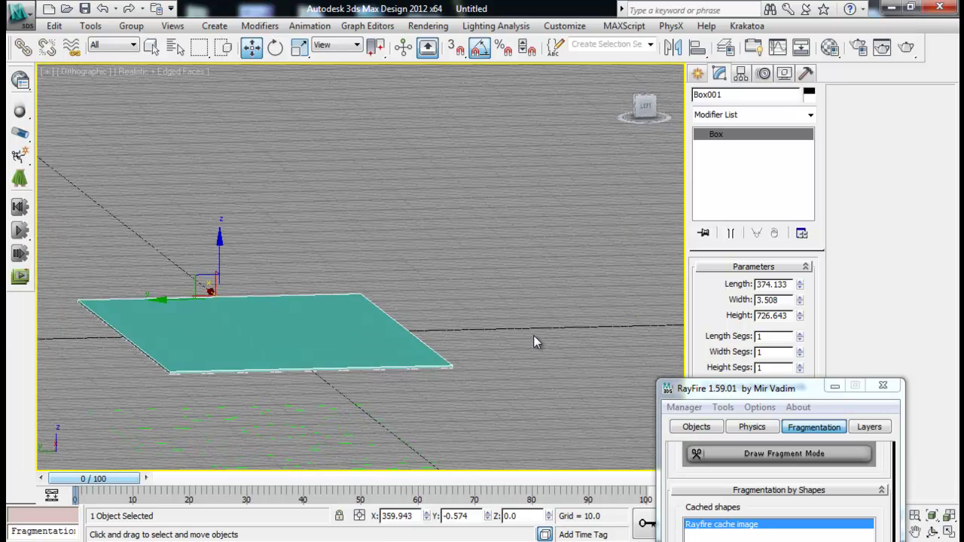
key("p")
middle_click_drag(411, 318, 429, 334)
scroll(430, 334, "down", 4)
middle_click_drag(316, 329, 415, 332, "alt")
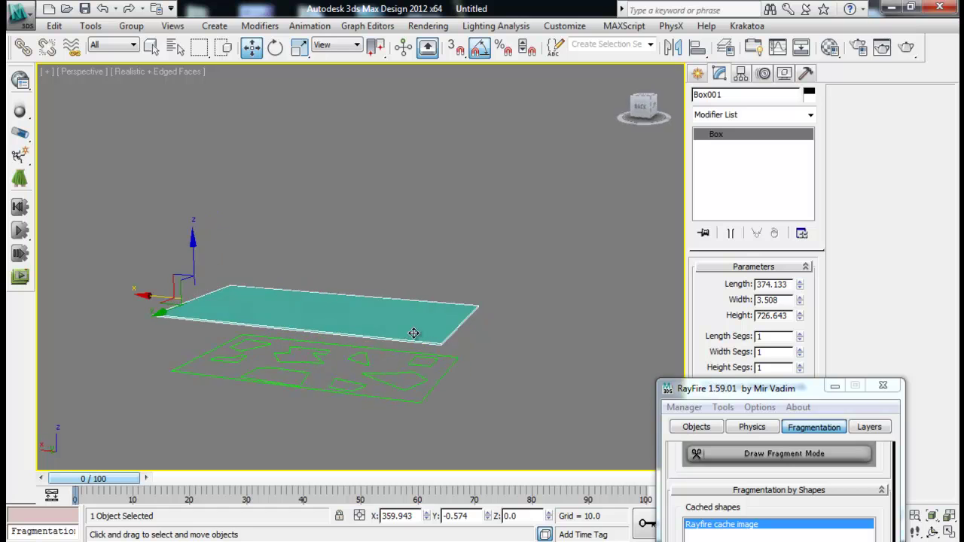
left_click_drag(730, 386, 605, 107)
left_click(399, 369)
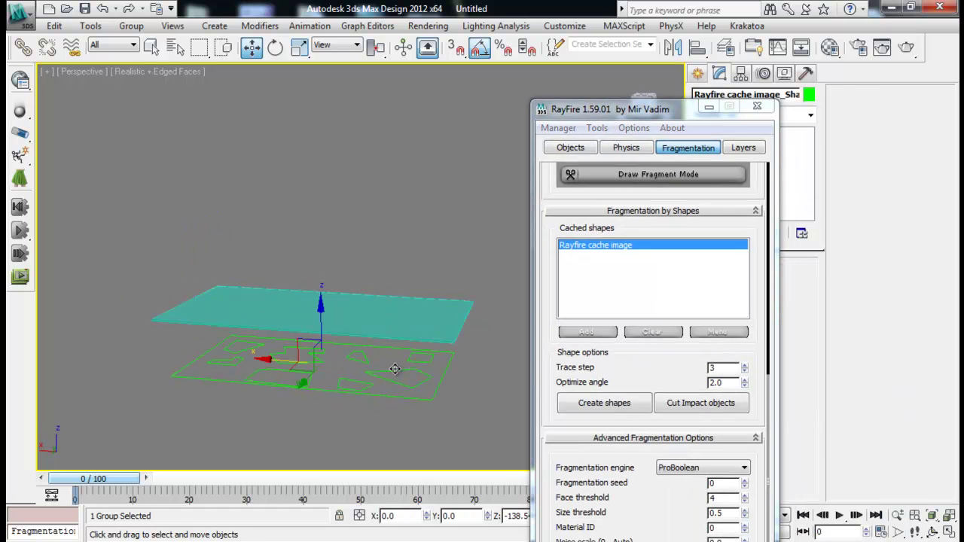
left_click(700, 402)
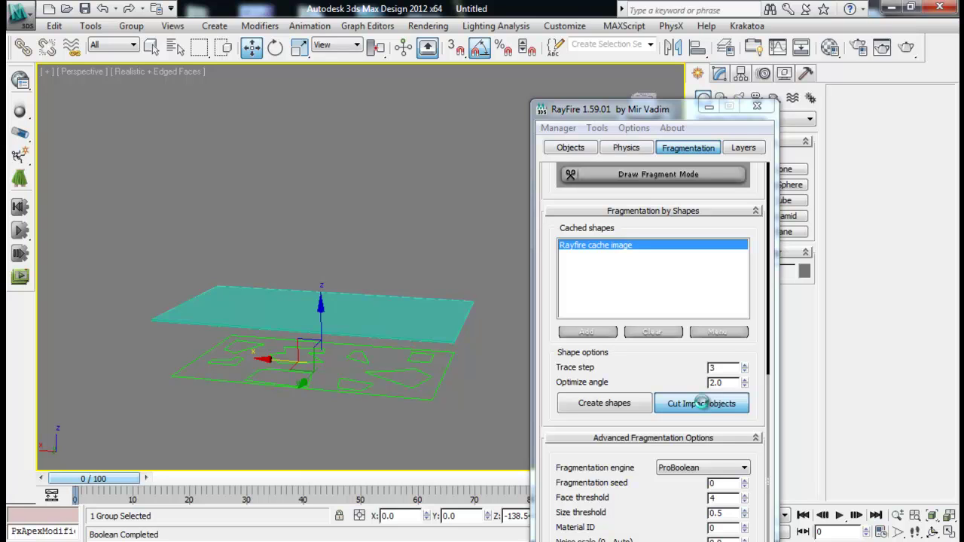
Step: Raise four of the cut-out shape fragments above the slab
middle_click_drag(423, 375, 499, 359)
mouse_move(372, 334)
middle_mouse_down()
mouse_move(379, 355)
mouse_move(383, 321)
middle_mouse_up()
scroll(378, 364, "up", 3)
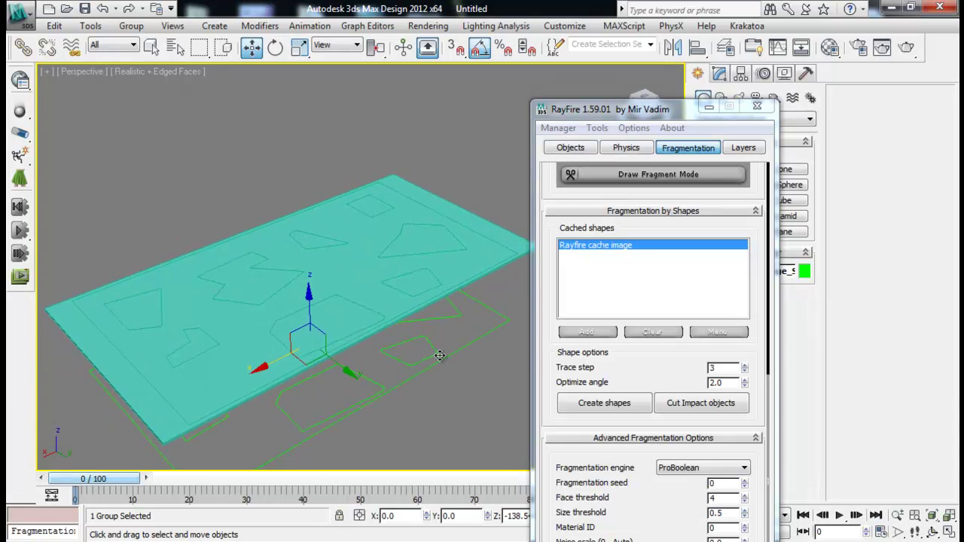
left_click_drag(460, 381, 440, 360)
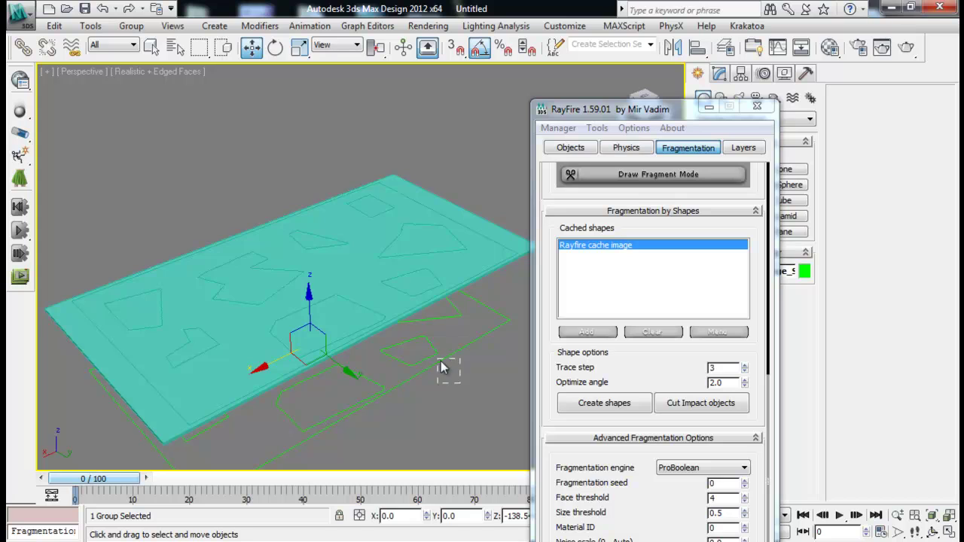
left_click(418, 235)
left_click_drag(418, 218, 412, 126)
left_click(375, 205)
left_click_drag(375, 205, 371, 136)
left_click(270, 274)
left_click_drag(270, 274, 263, 184)
left_click(141, 273)
left_click_drag(142, 274, 143, 170)
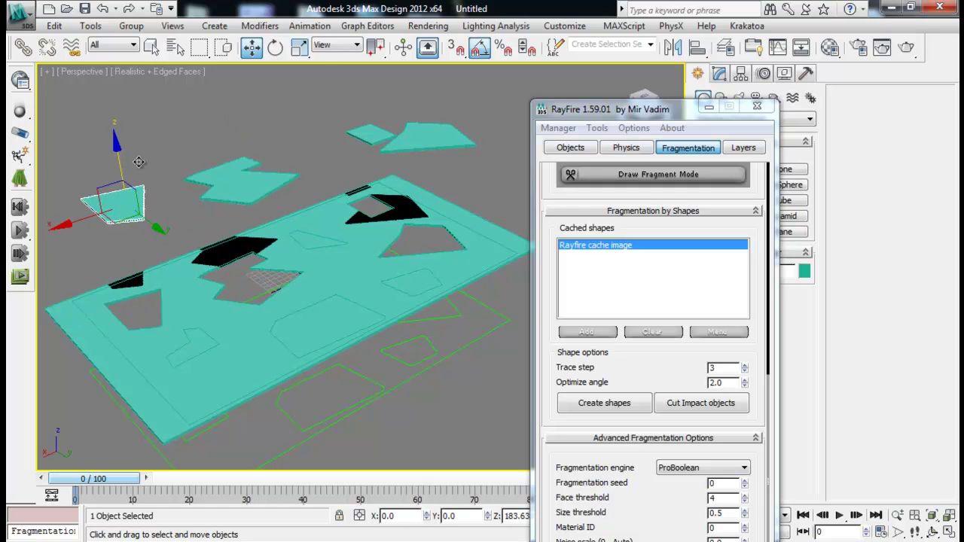
Step: Lift the perforated main panel above the loose fragments to about Z 390 and examine the separated pieces
left_click(177, 301)
left_click_drag(301, 244, 309, 8)
middle_click_drag(304, 254, 329, 213, "alt")
scroll(374, 273, "down", 3)
middle_click_drag(375, 273, 301, 269, "alt")
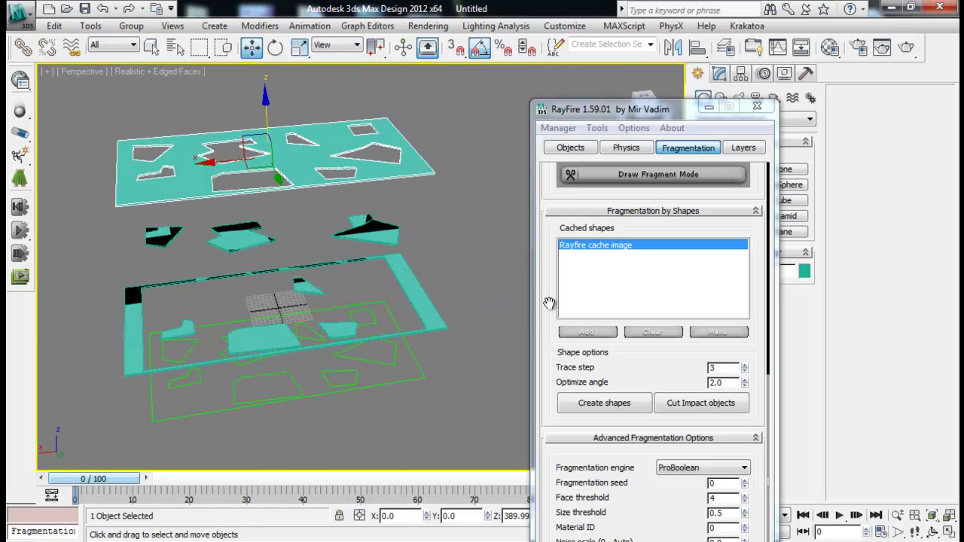
Step: Delete the shape fragmentation through the RayFire manager and remove the shape outlines from the scene
left_click_drag(550, 320, 547, 181)
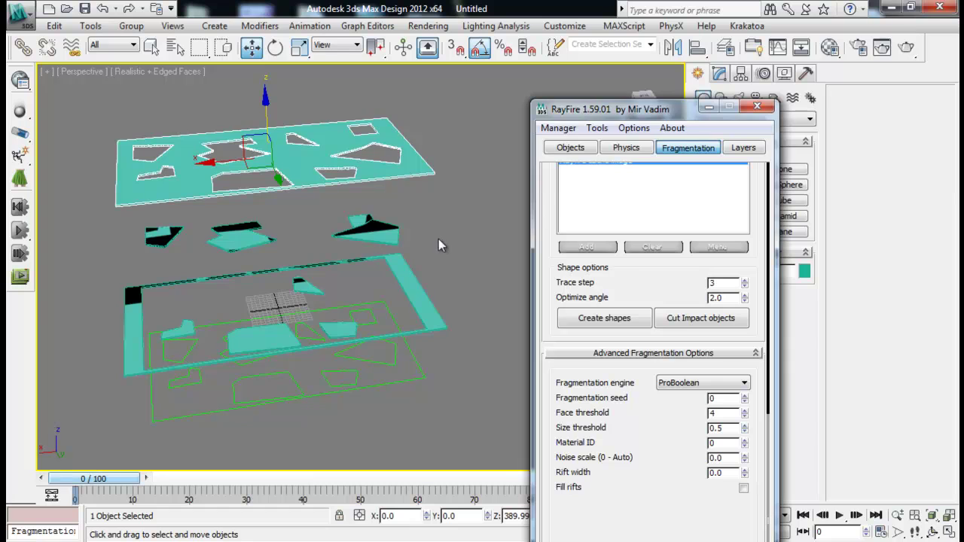
middle_click_drag(430, 233, 432, 214)
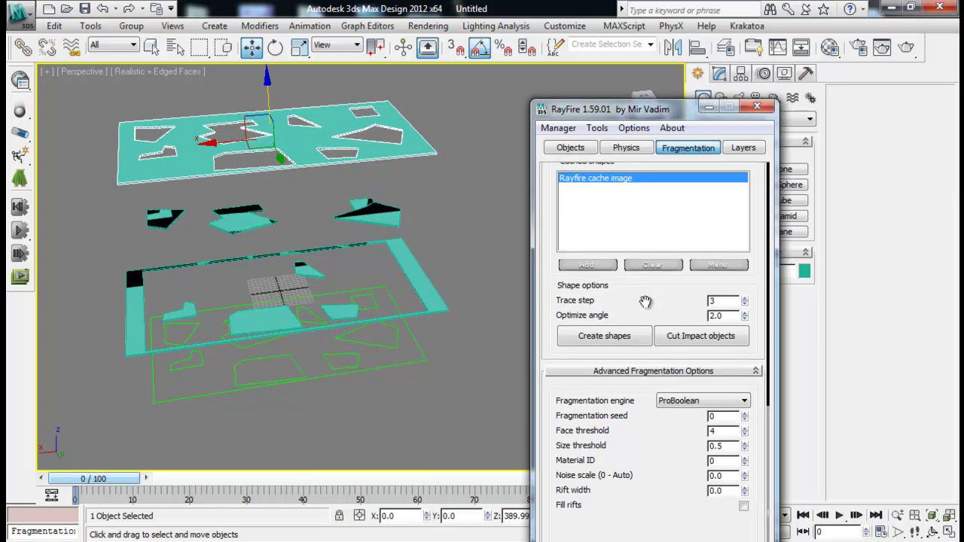
left_click(558, 128)
left_click(565, 158)
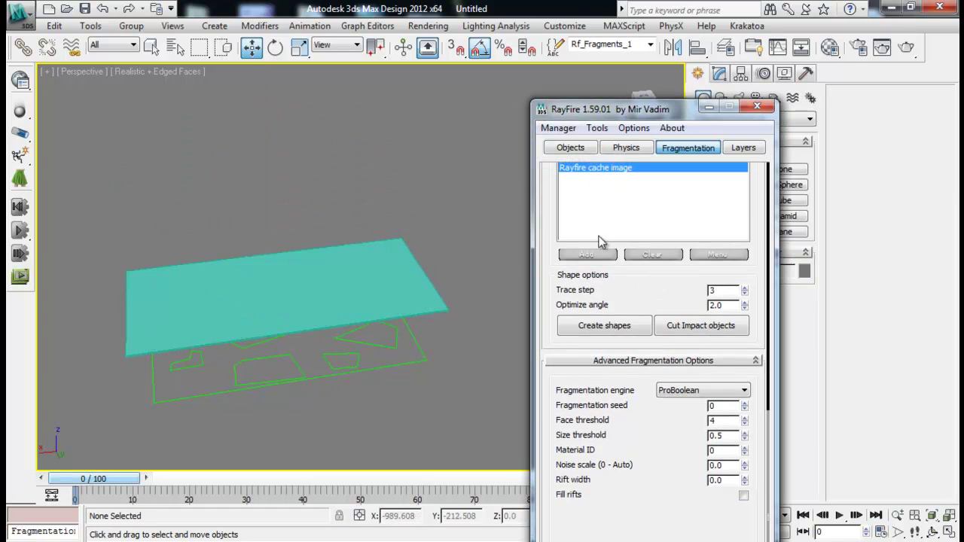
left_click(334, 319)
key("Delete")
Step: Select the restored slab, view the available fragmentation engines and keep ProBoolean
middle_click_drag(331, 311, 354, 256)
left_click(338, 224)
middle_click_drag(338, 224, 407, 332, "alt")
left_click_drag(635, 296, 645, 221)
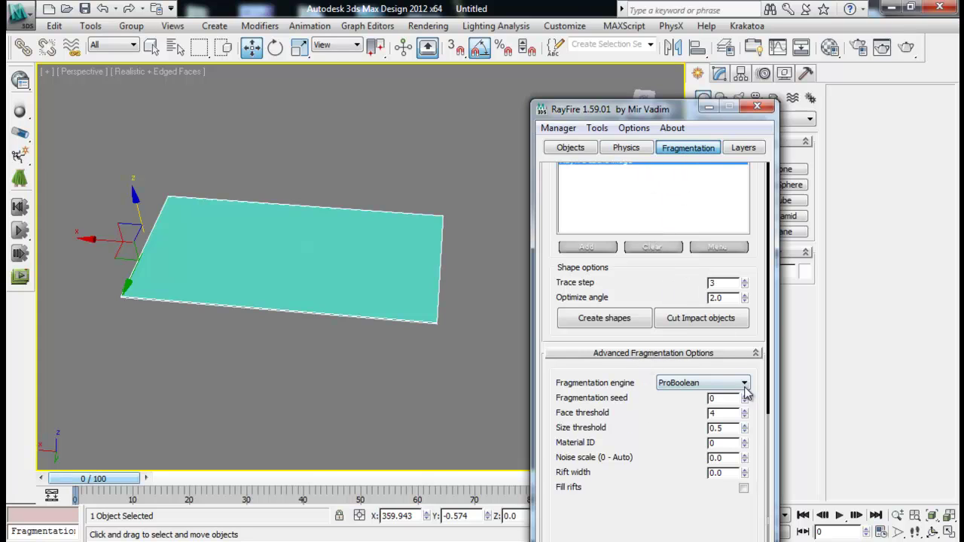
left_click_drag(667, 114, 660, 17)
scroll(640, 415, "up", 4)
scroll(635, 422, "up", 1)
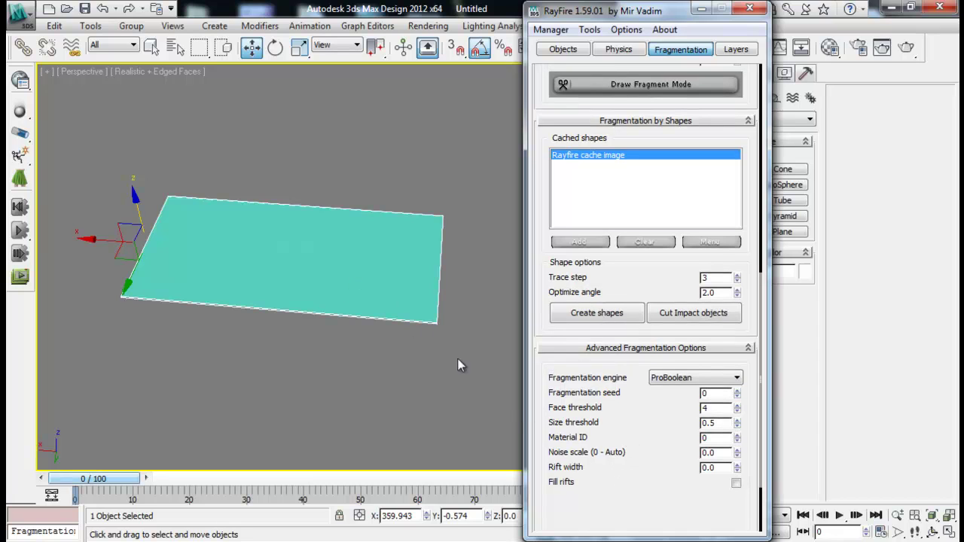
left_click(685, 379)
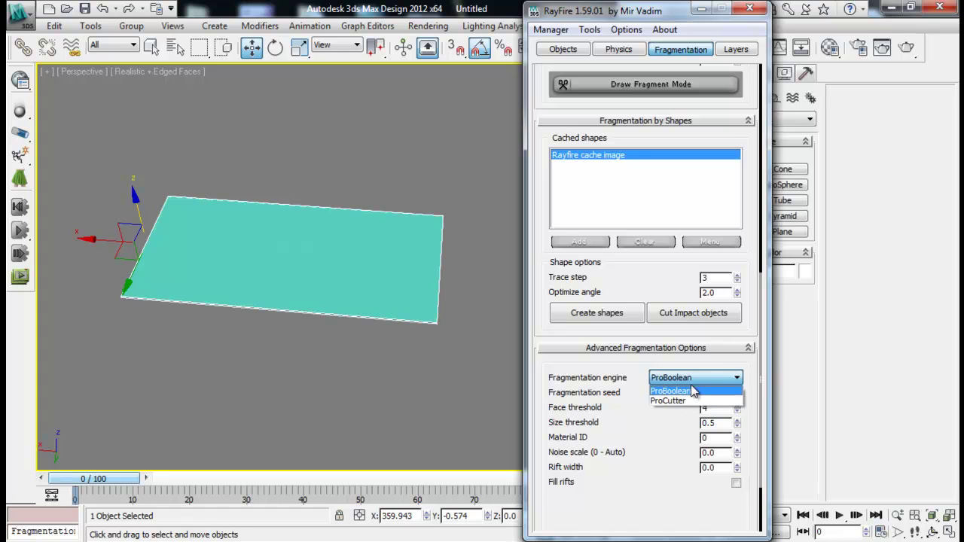
left_click(693, 391)
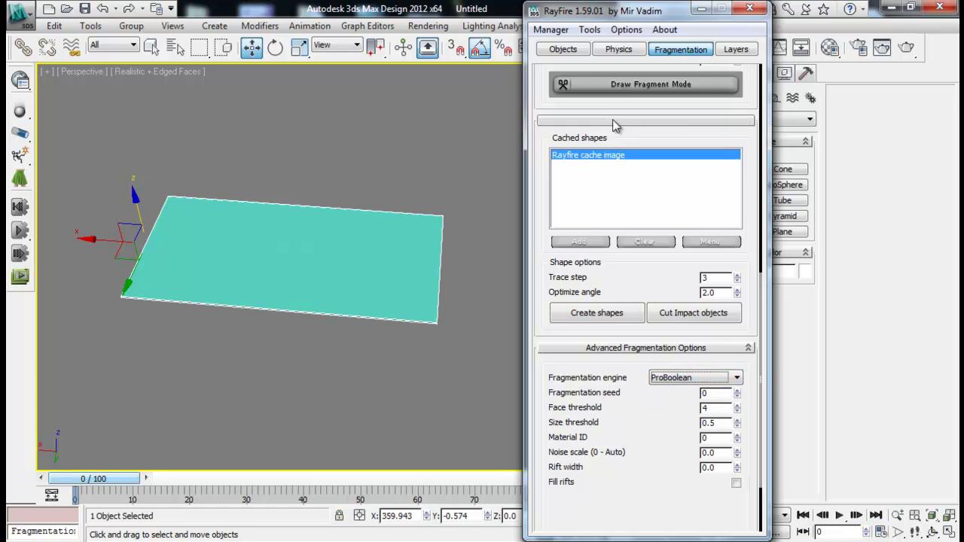
Step: Set the fragmentation seed to 1 and fragment the slab with the Voronoi - Uniform type
left_click_drag(628, 107, 564, 527)
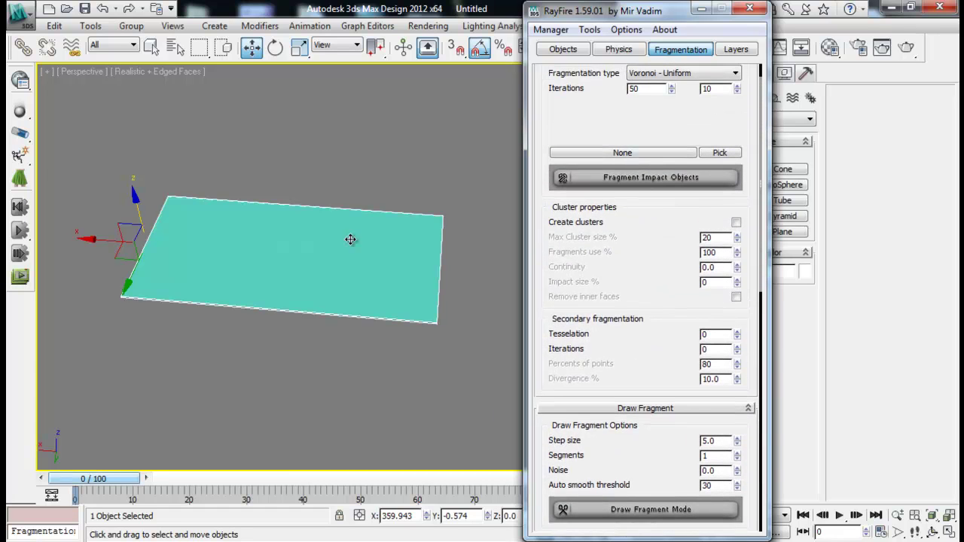
left_click_drag(569, 375, 587, 120)
left_click_drag(602, 504, 605, 164)
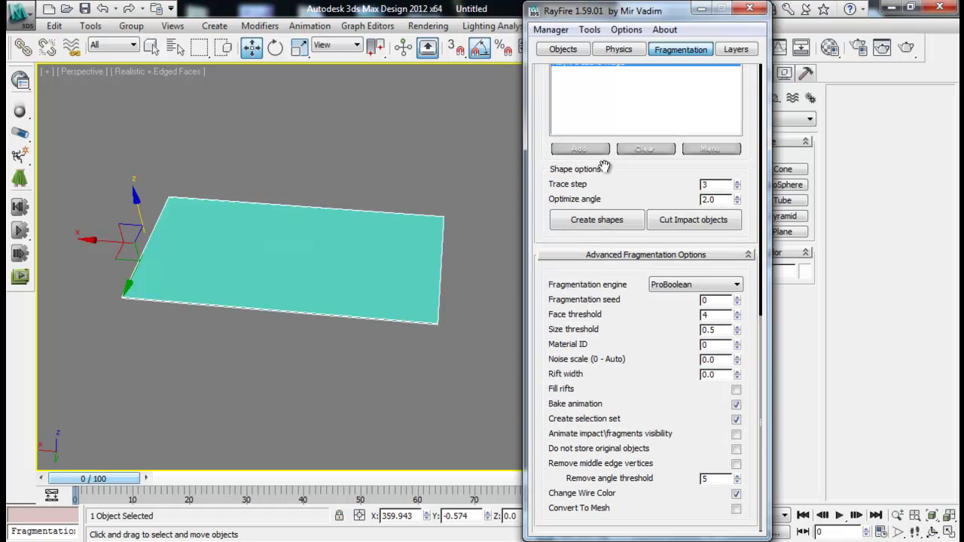
mouse_move(570, 290)
left_mouse_down()
mouse_move(660, 344)
mouse_move(692, 386)
left_mouse_up()
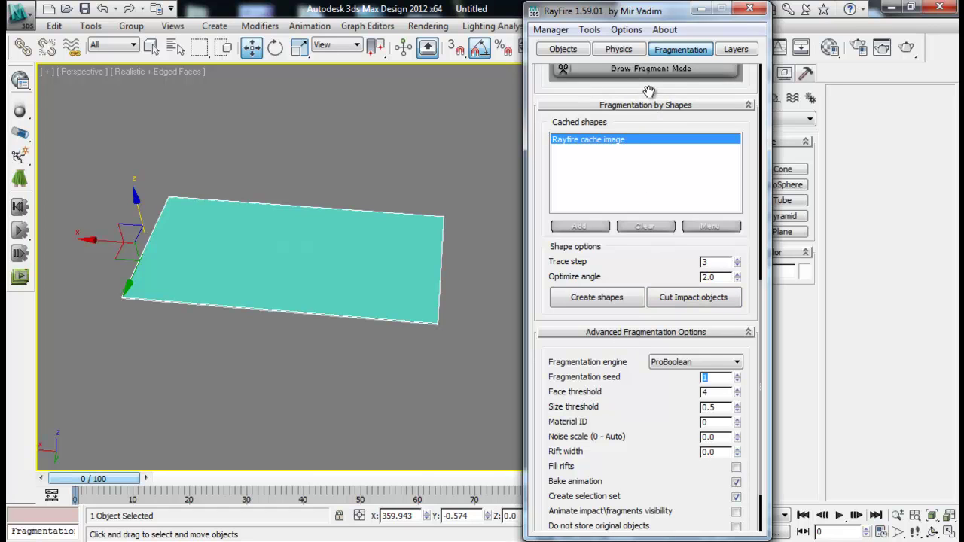
left_click_drag(648, 90, 637, 458)
left_click(631, 121)
middle_click_drag(383, 239, 366, 262, "alt")
middle_click_drag(304, 247, 332, 246)
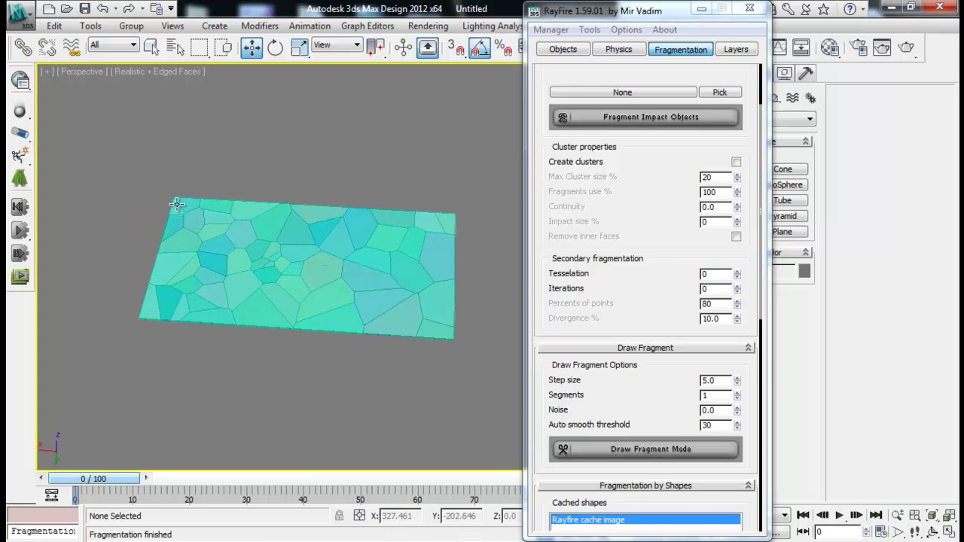
Step: Delete the Voronoi fragments through the RayFire manager and fragment the slab again with the same seed
left_click(550, 30)
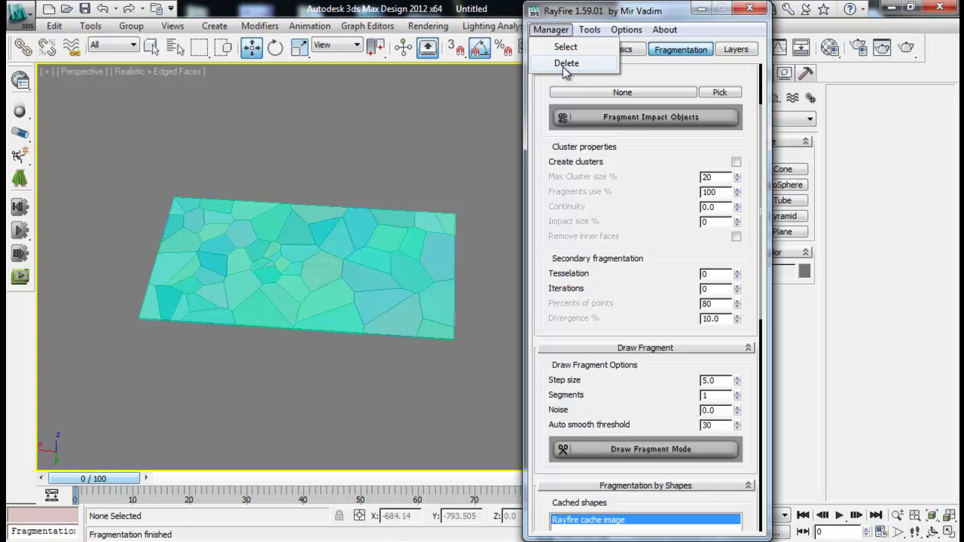
left_click(567, 62)
scroll(642, 224, "down", 5)
scroll(625, 183, "up", 5)
left_click(628, 124)
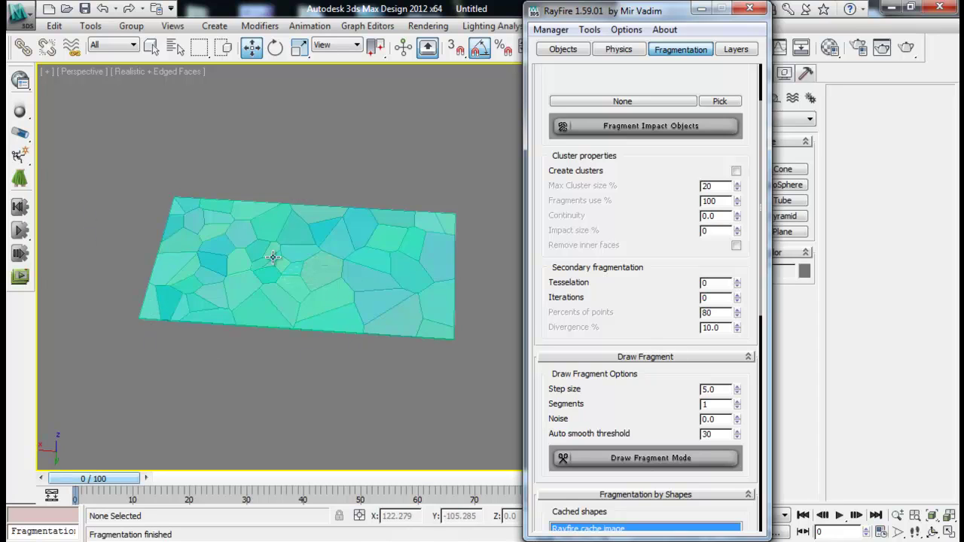
Step: Check the fragmentation seed in the advanced options and delete the repeated Voronoi fragmentation through the RayFire manager
scroll(645, 155, "down", 5)
scroll(623, 344, "down", 4)
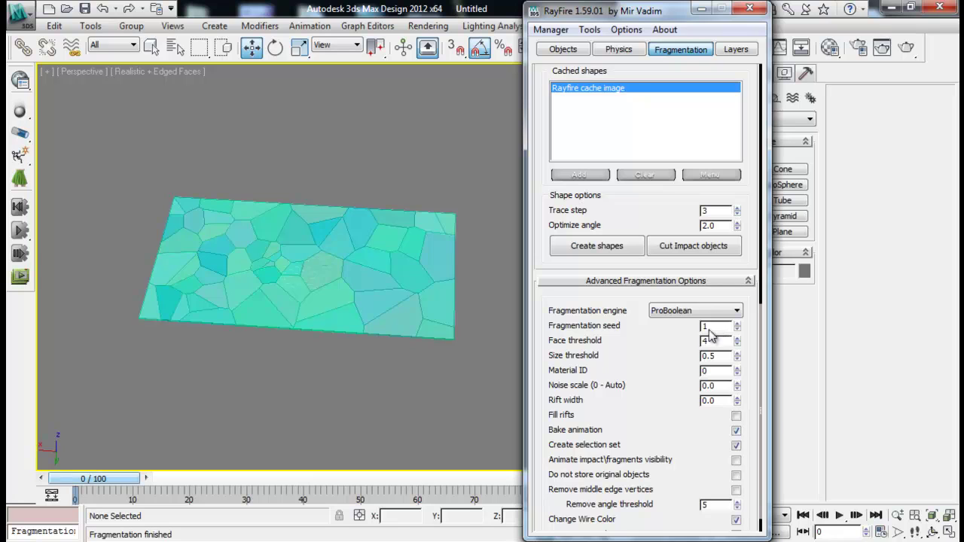
left_click(550, 29)
left_click(568, 62)
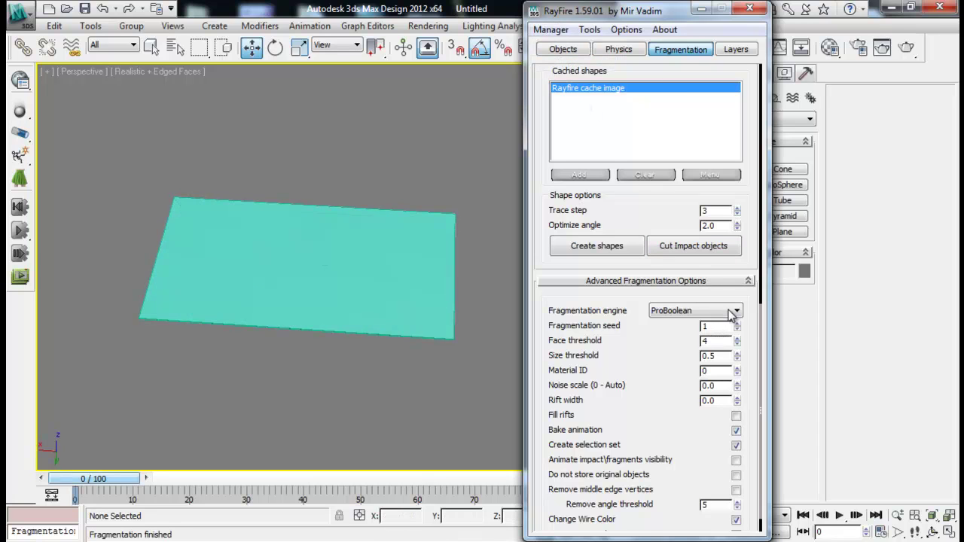
Step: Set the fragmentation seed to 0 and fragment the slab with the Voronoi - Uniform type
left_click_drag(611, 319, 603, 507)
left_click_drag(624, 125, 624, 348)
left_click(630, 99)
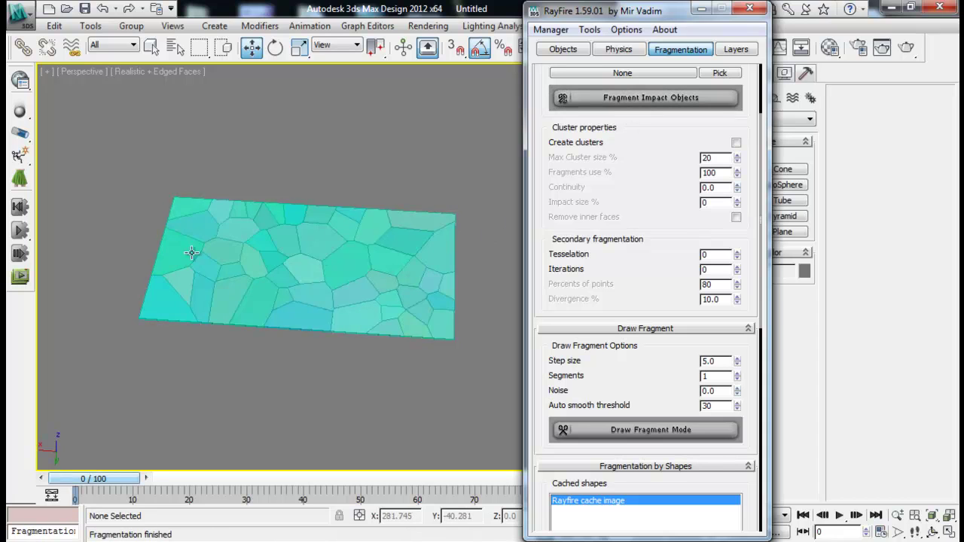
Step: Delete the fragments and refragment the slab twice with the seed at 0, deleting the last result through the RayFire manager as well
left_click(551, 30)
left_click(568, 60)
left_click(617, 100)
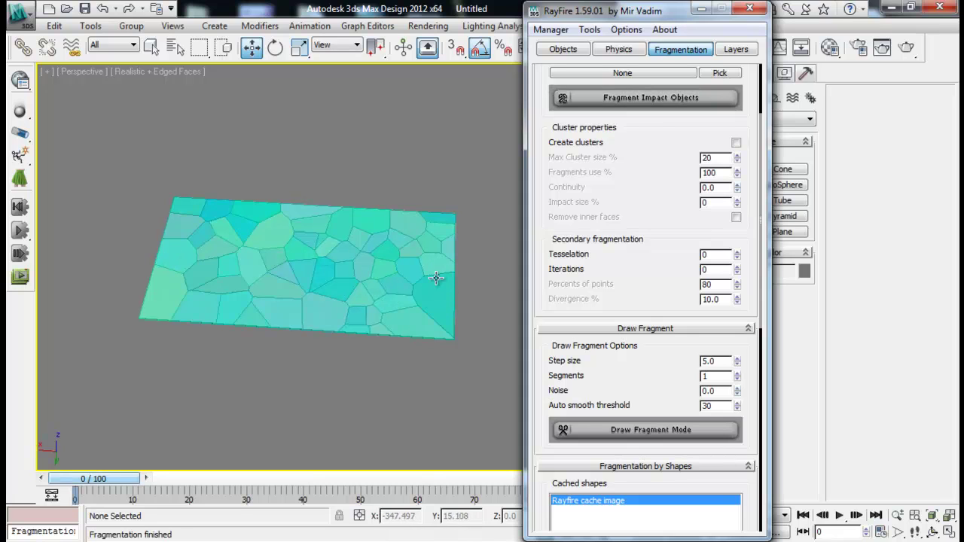
left_click(550, 30)
left_click(568, 60)
left_click(617, 100)
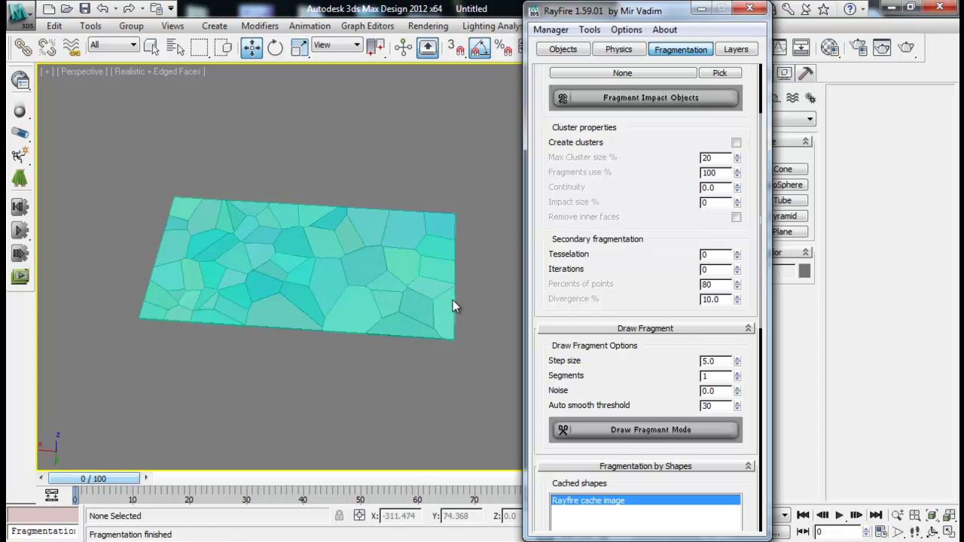
left_click(550, 29)
left_click(568, 62)
Step: Select the slab, set the fragmentation seed to 3 and fragment it with Voronoi - Uniform
scroll(625, 286, "down", 3)
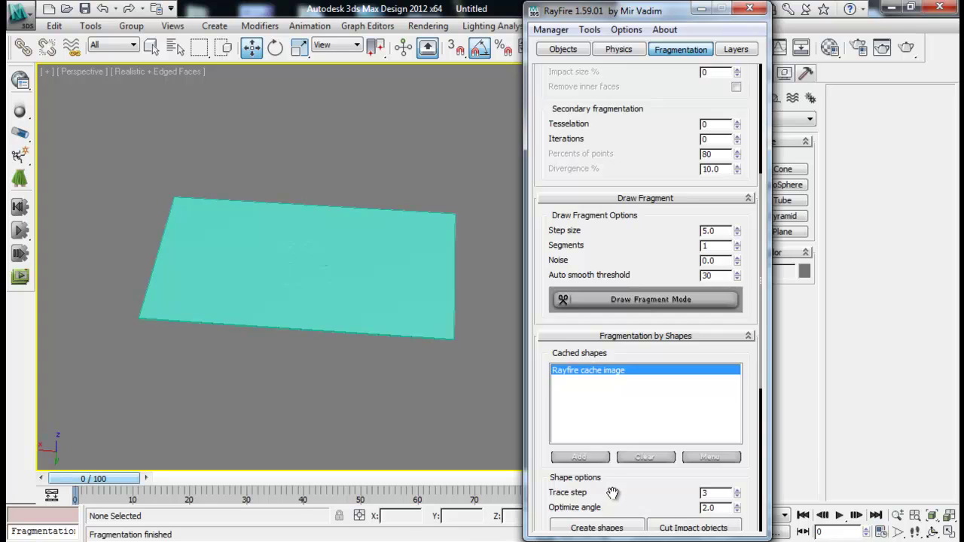
scroll(612, 493, "down", 3)
scroll(629, 470, "down", 2)
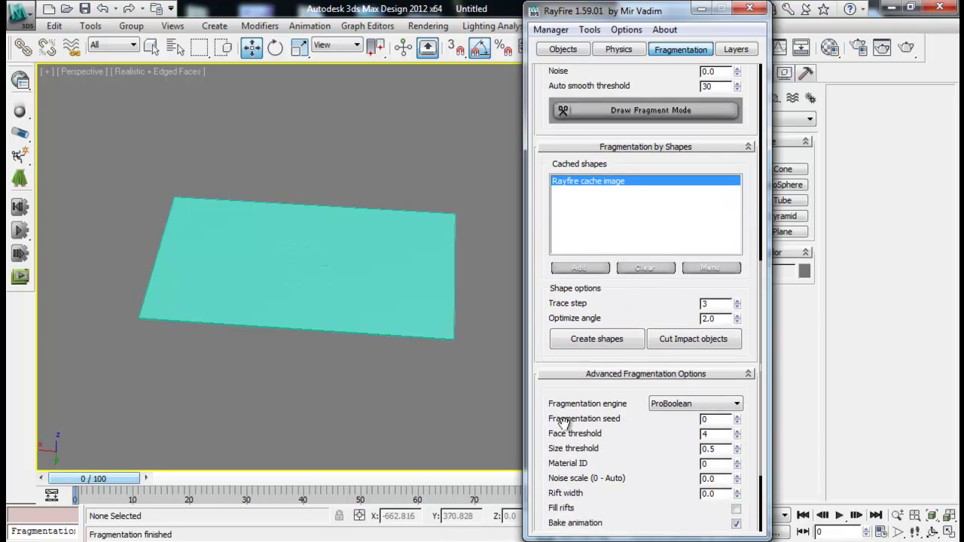
left_click(351, 269)
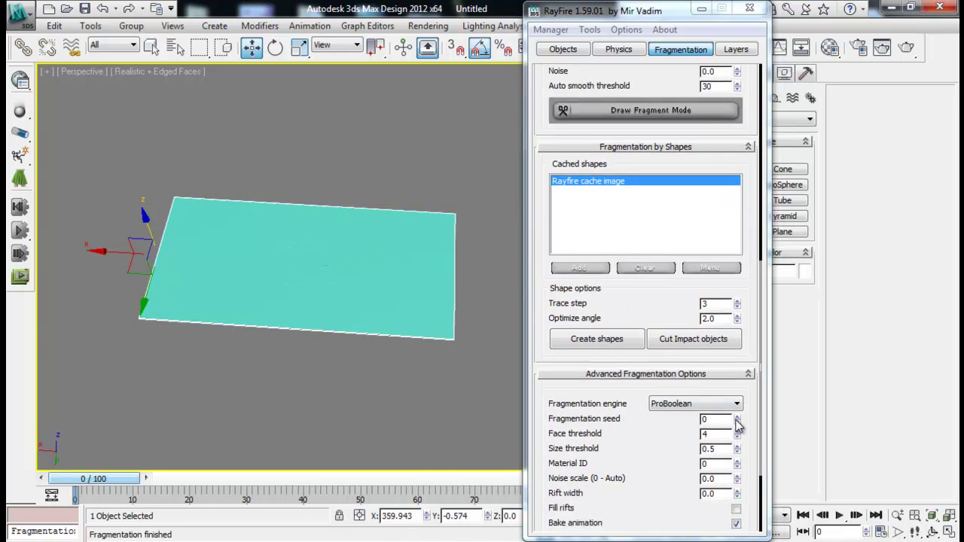
left_click(736, 418)
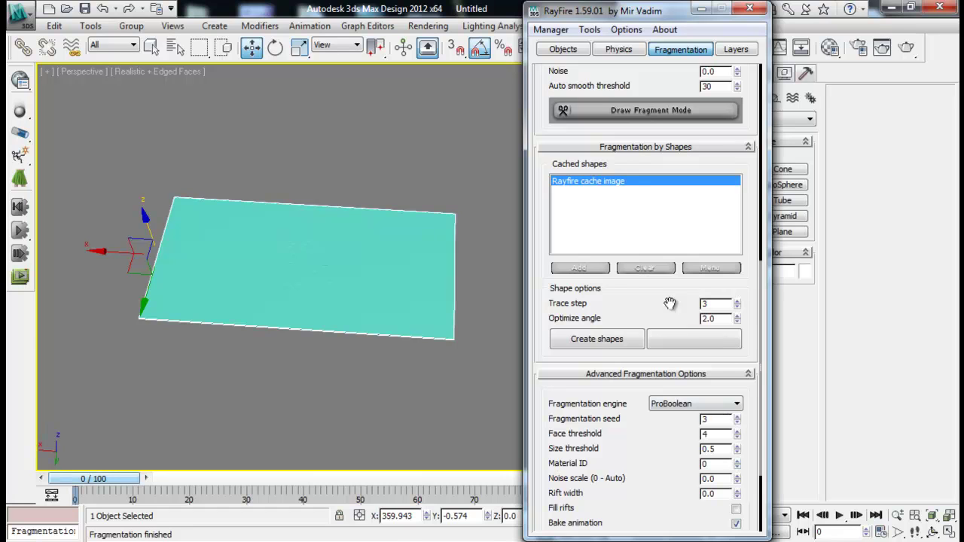
scroll(641, 146, "up", 10)
left_click(633, 200)
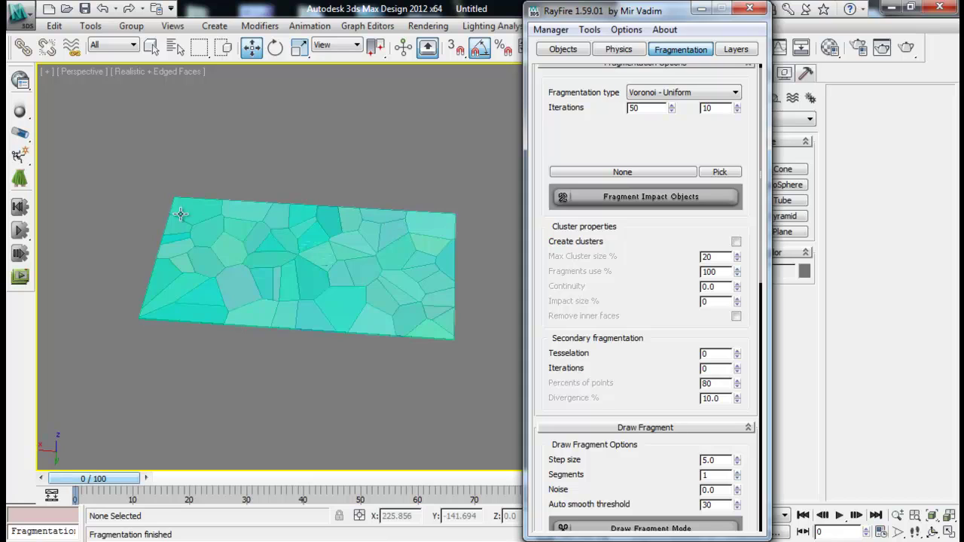
Step: Delete the fragments through the RayFire manager, repeat the fragmentation with seed 3 and delete it again
left_click(550, 29)
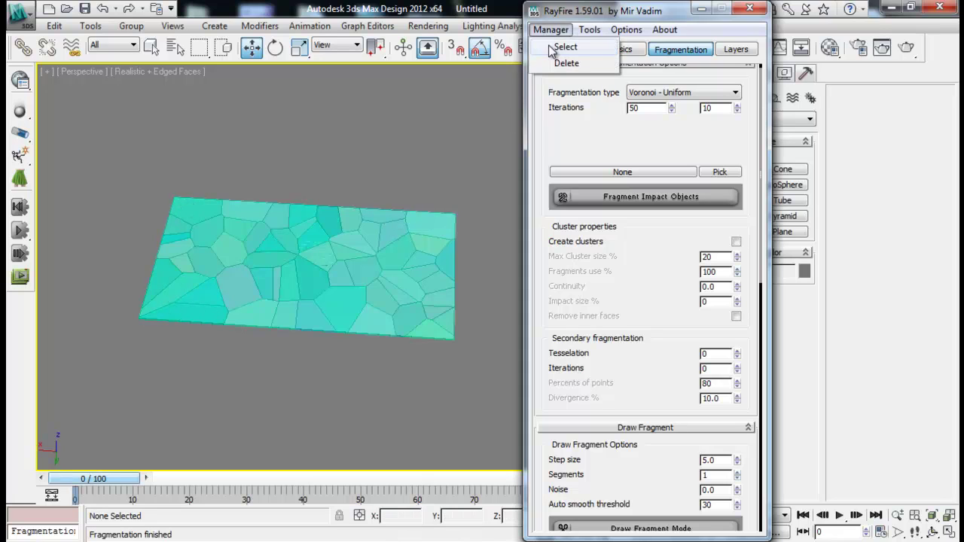
left_click(560, 63)
left_click(647, 199)
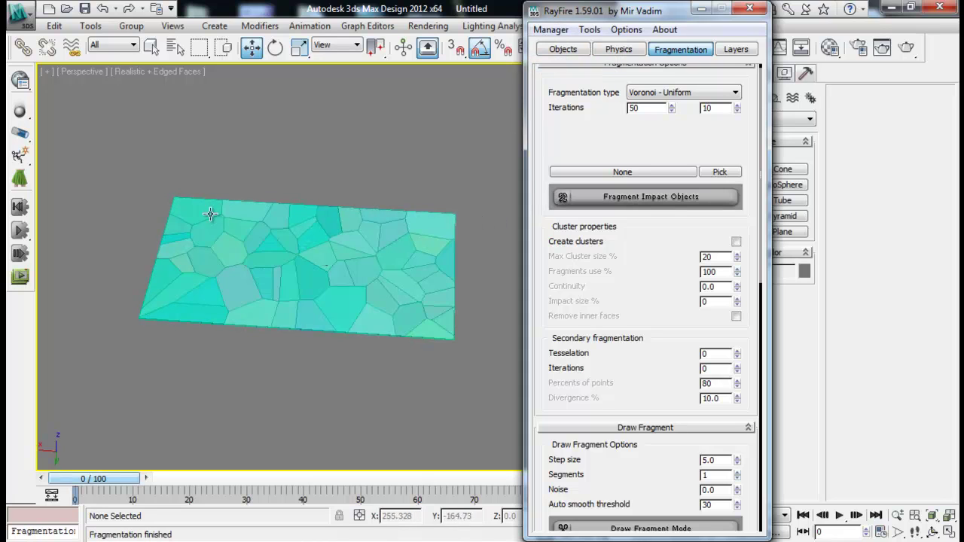
left_click(550, 29)
left_click(561, 63)
Step: Set the fragmentation seed back to 0 in the advanced options and select the slab
scroll(628, 204, "down", 5)
scroll(639, 281, "down", 5)
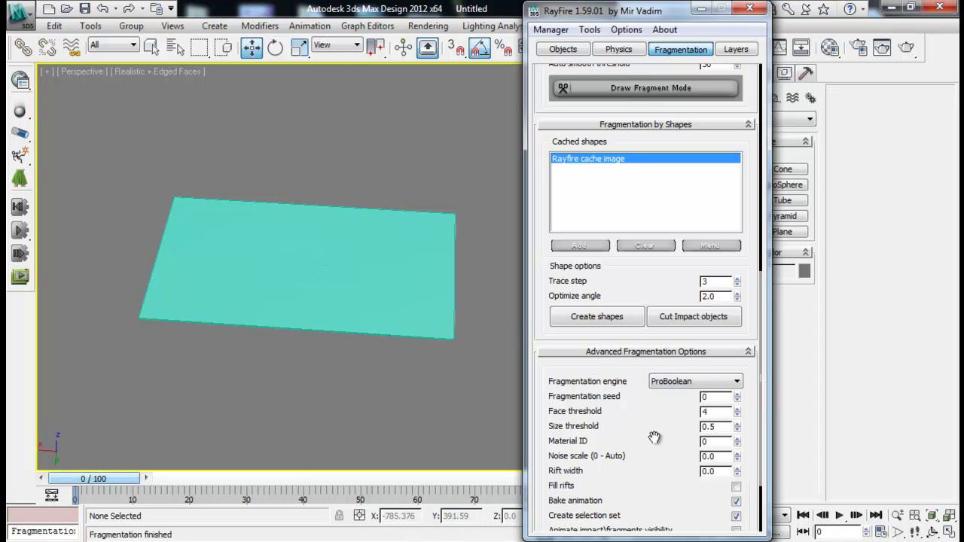
scroll(654, 435, "up", 1)
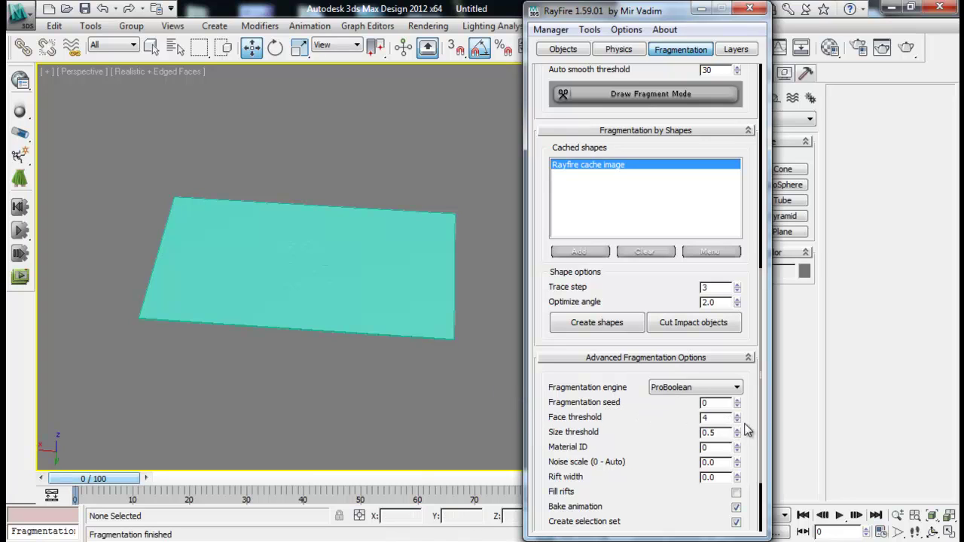
middle_click_drag(383, 296, 431, 328, "alt")
left_click(384, 288)
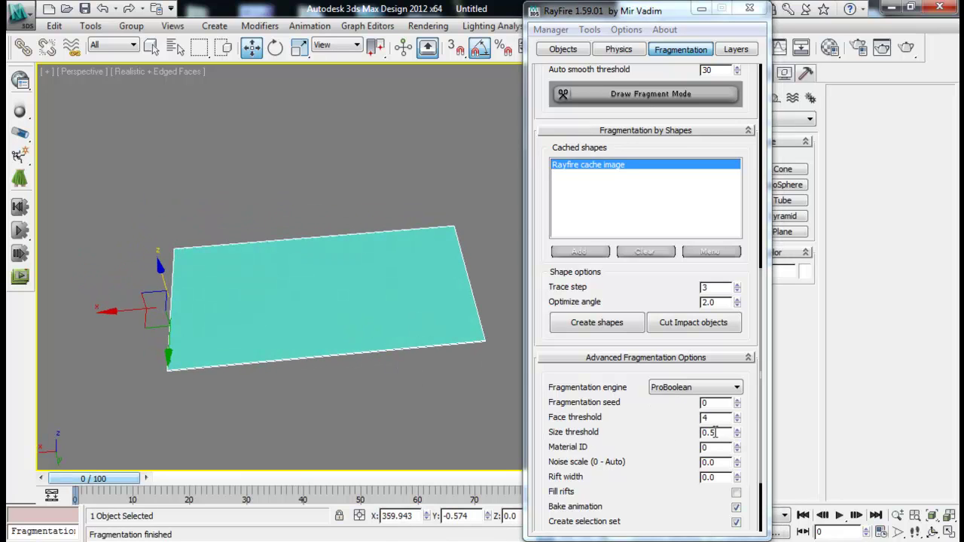
middle_click_drag(346, 299, 318, 294, "alt")
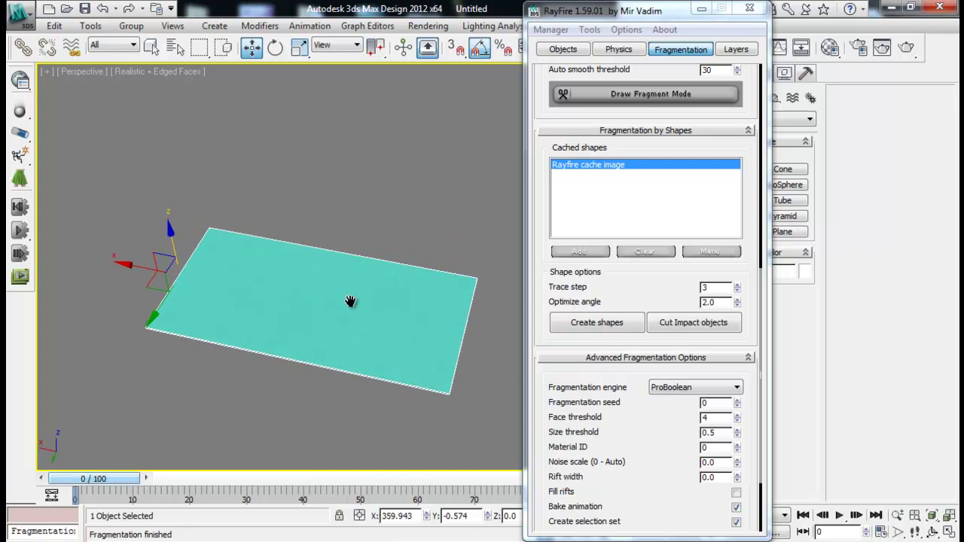
middle_click_drag(350, 301, 350, 292, "alt")
left_click_drag(633, 452, 578, 461)
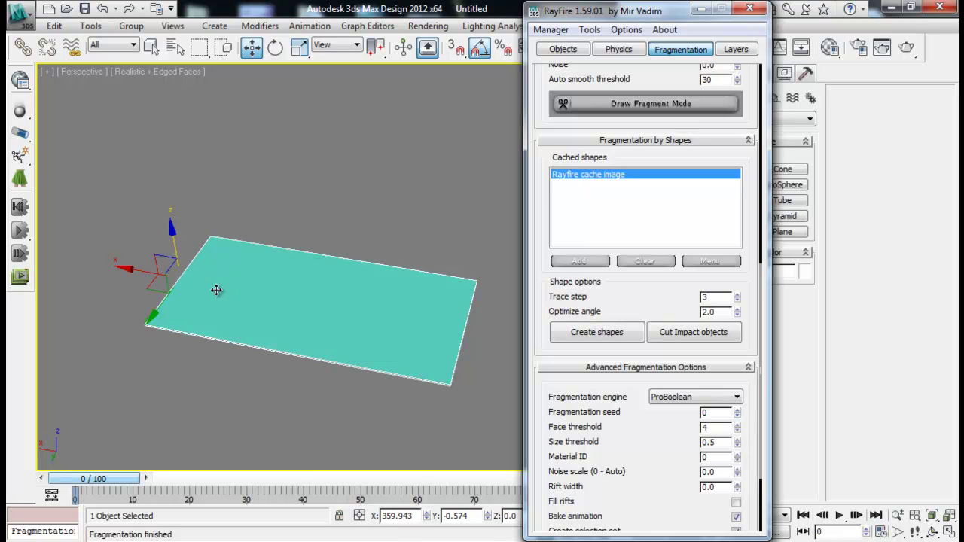
middle_click_drag(275, 315, 380, 325, "alt")
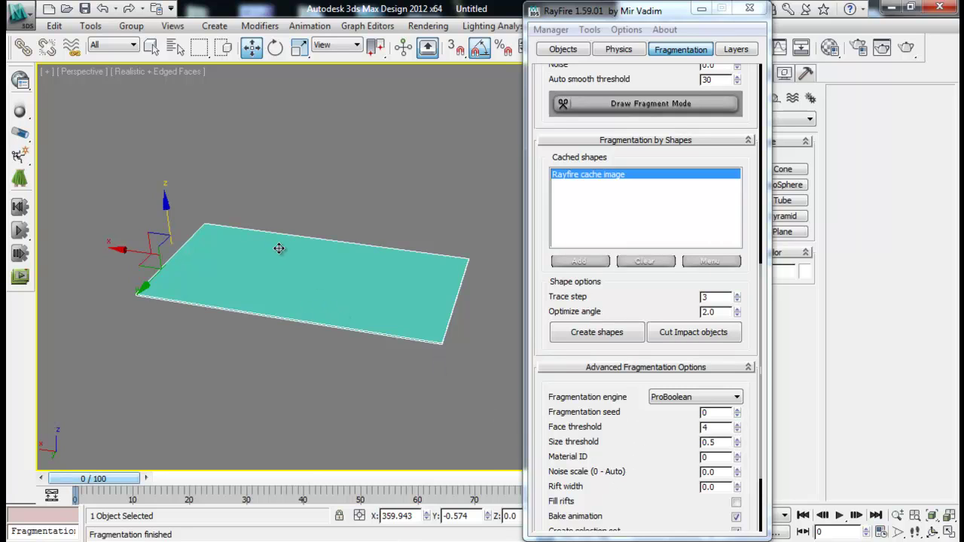
middle_click_drag(281, 249, 281, 257)
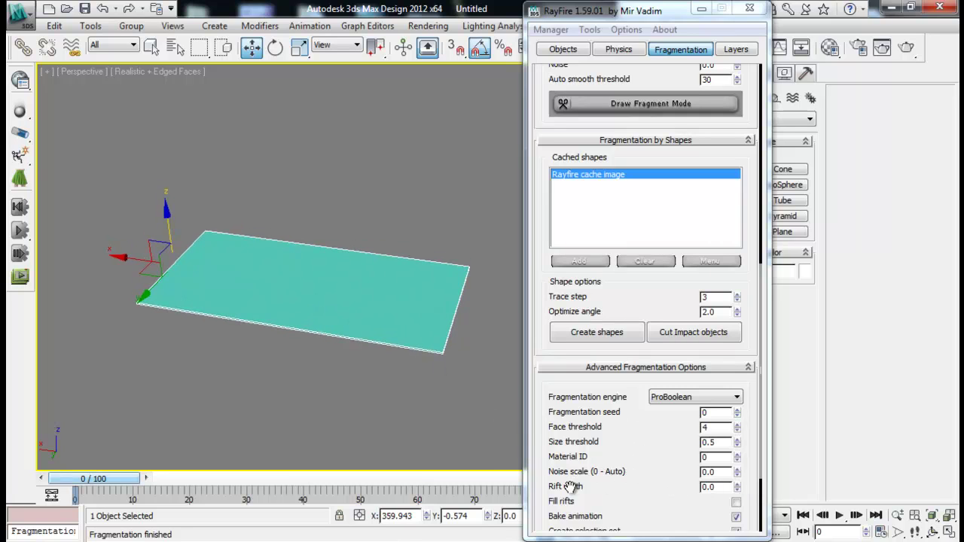
middle_click_drag(399, 320, 399, 334)
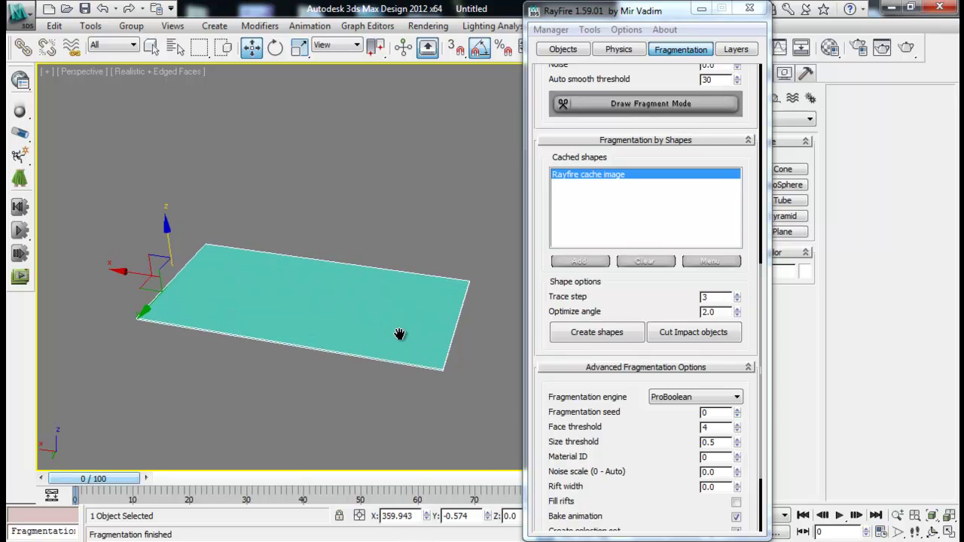
middle_click_drag(364, 304, 367, 324, "alt")
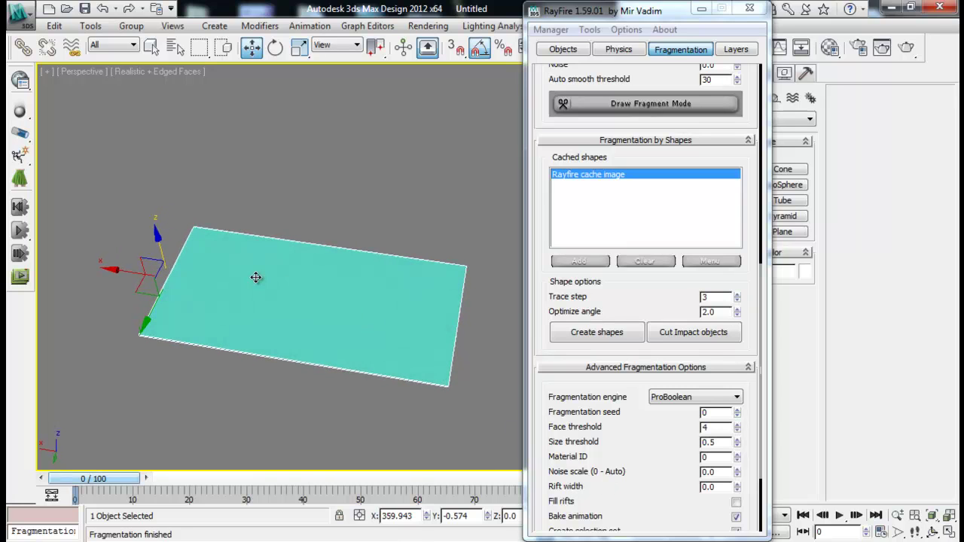
middle_click_drag(343, 267, 344, 276)
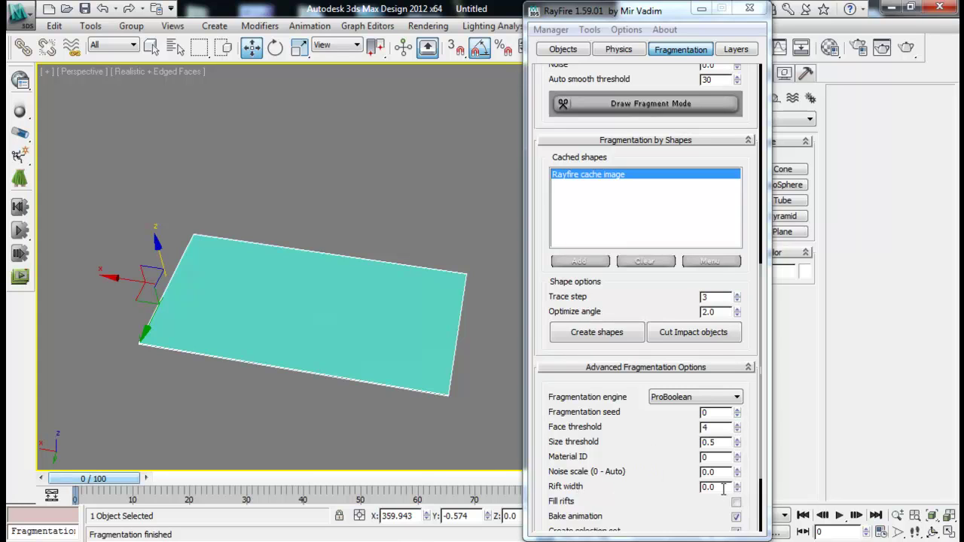
Step: Fragment the slab with the rift width at 0.0 and inspect the seams between fragments up close
scroll(622, 137, "up", 10)
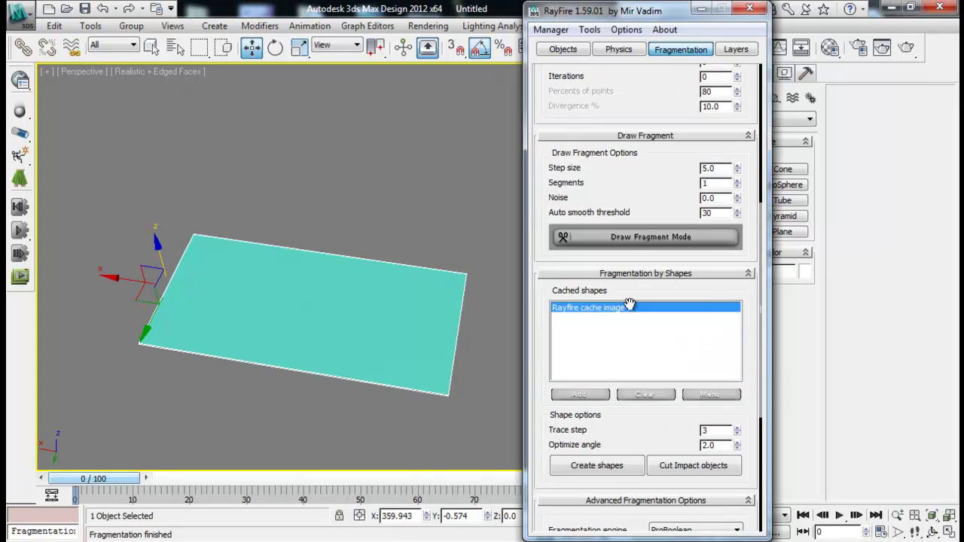
left_click(657, 183)
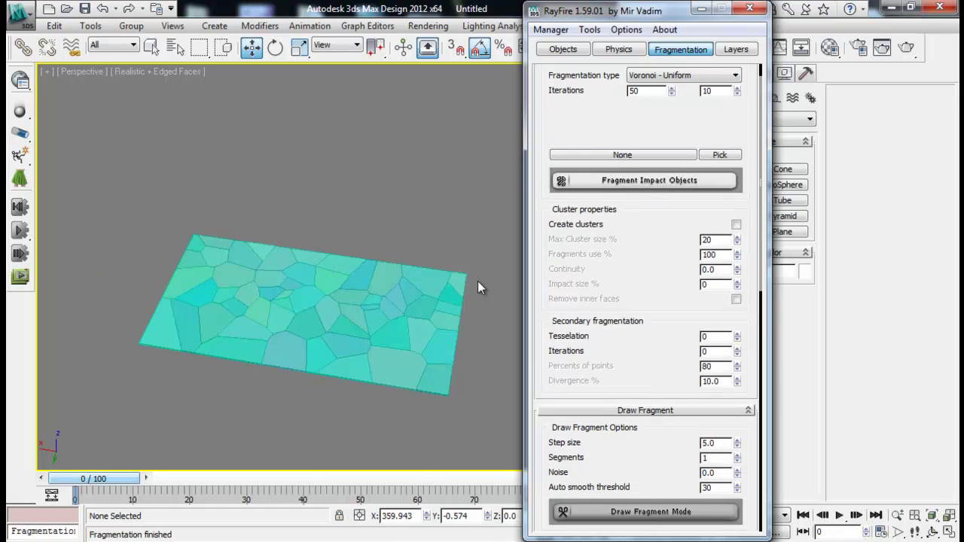
middle_click_drag(457, 274, 424, 272)
scroll(414, 170, "up", 6)
scroll(350, 287, "up", 6)
middle_click_drag(325, 244, 349, 237, "alt")
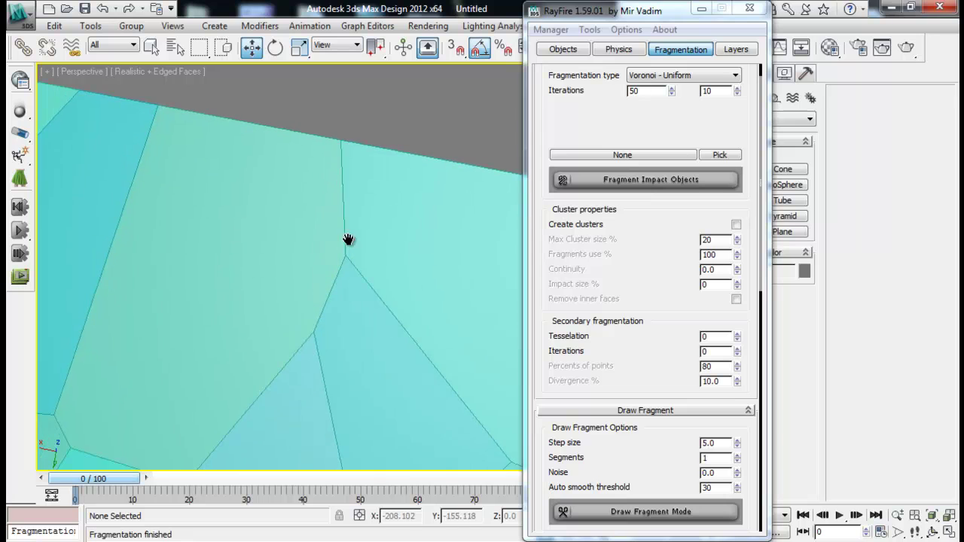
Step: Delete the fragments through the RayFire manager and set the rift width to 10
left_click(550, 30)
left_click(565, 65)
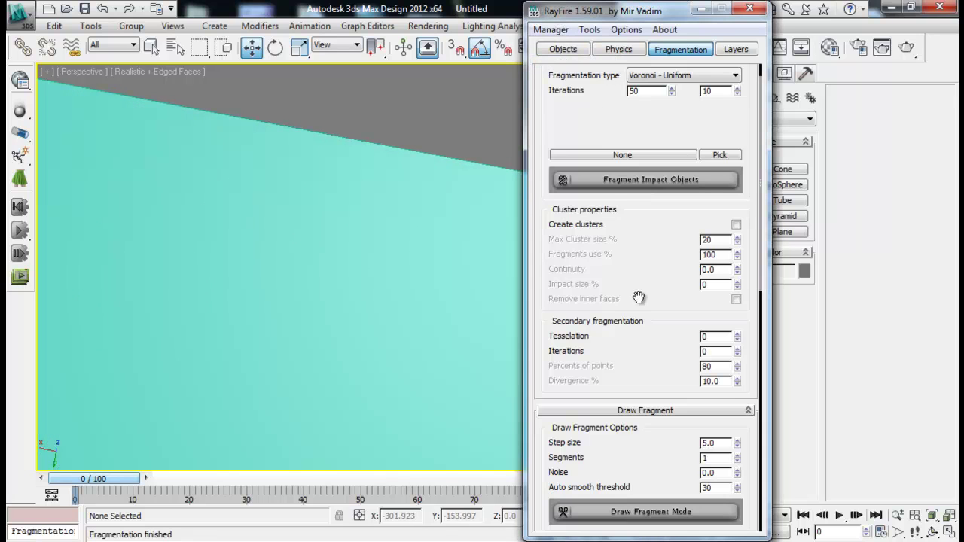
left_click_drag(642, 320, 666, 181)
left_click_drag(640, 452, 630, 249)
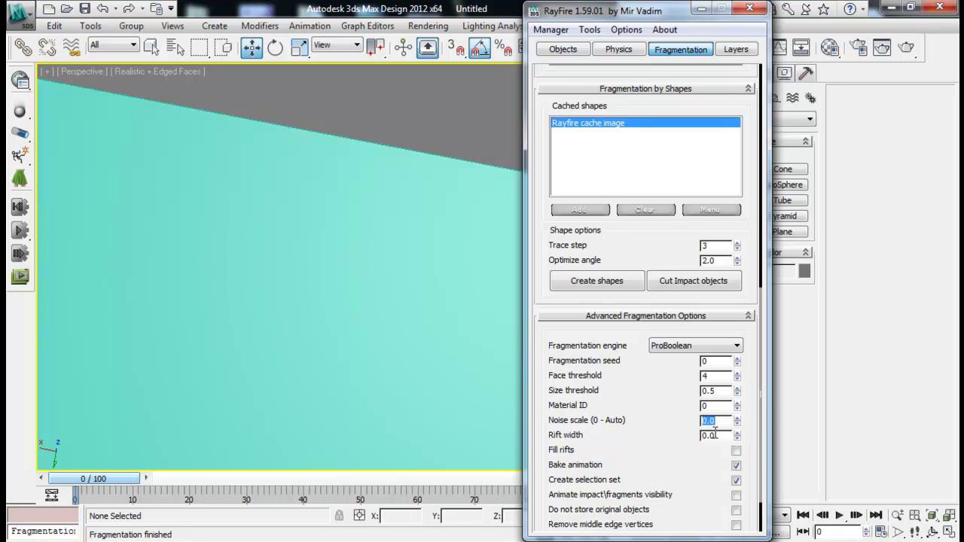
left_click(715, 435)
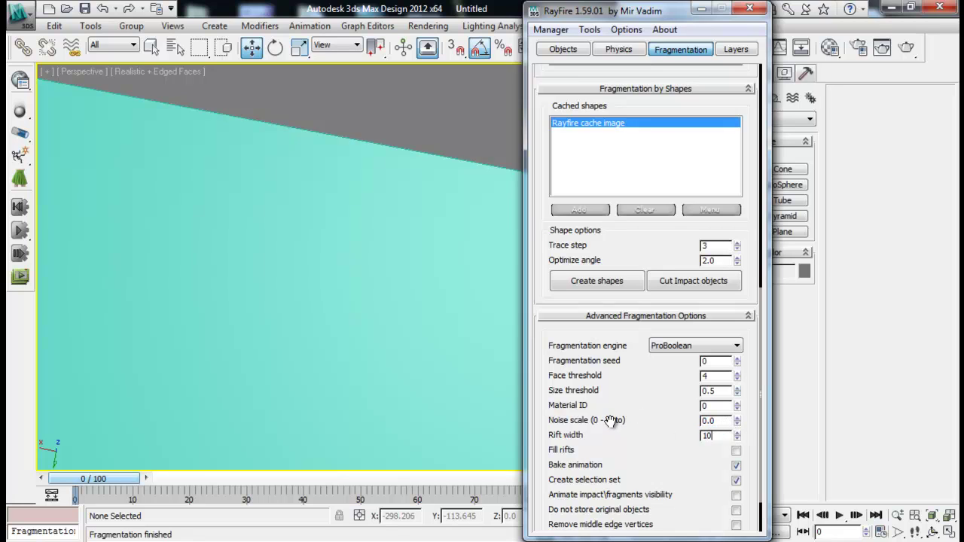
Step: Fragment the slab with the 10 rift width and inspect the seams between fragments up close
scroll(619, 238, "up", 5)
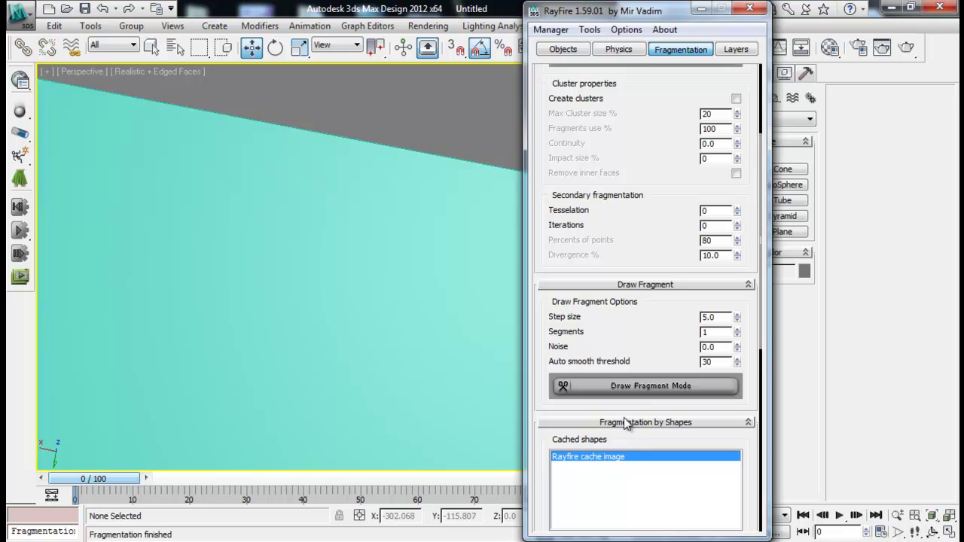
left_click(636, 387)
right_click(467, 316)
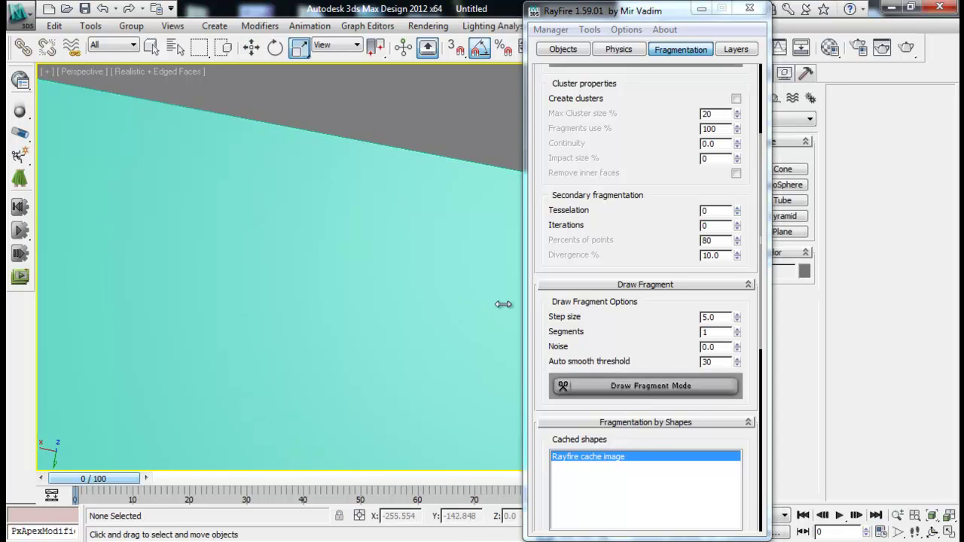
scroll(647, 218, "up", 5)
left_click(638, 210)
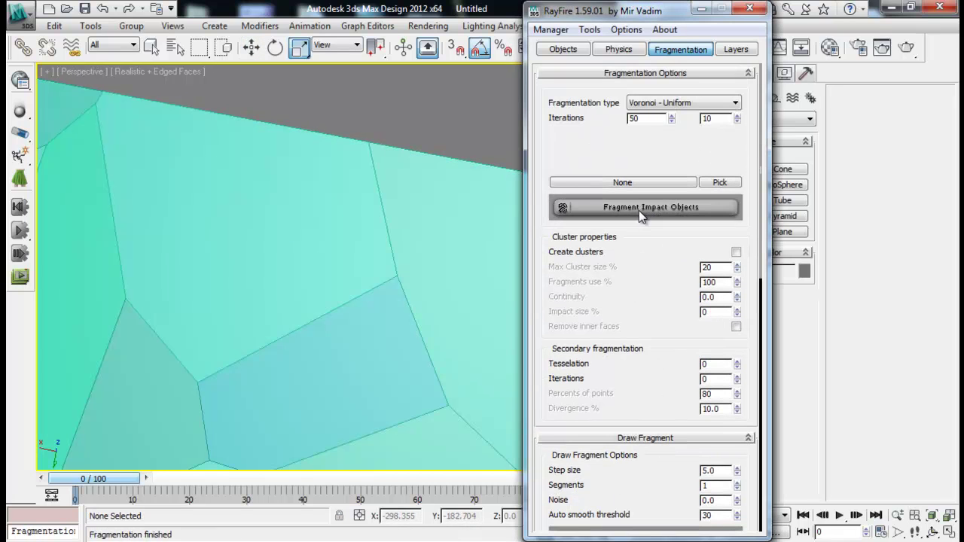
middle_click_drag(377, 308, 315, 216)
scroll(316, 217, "down", 5)
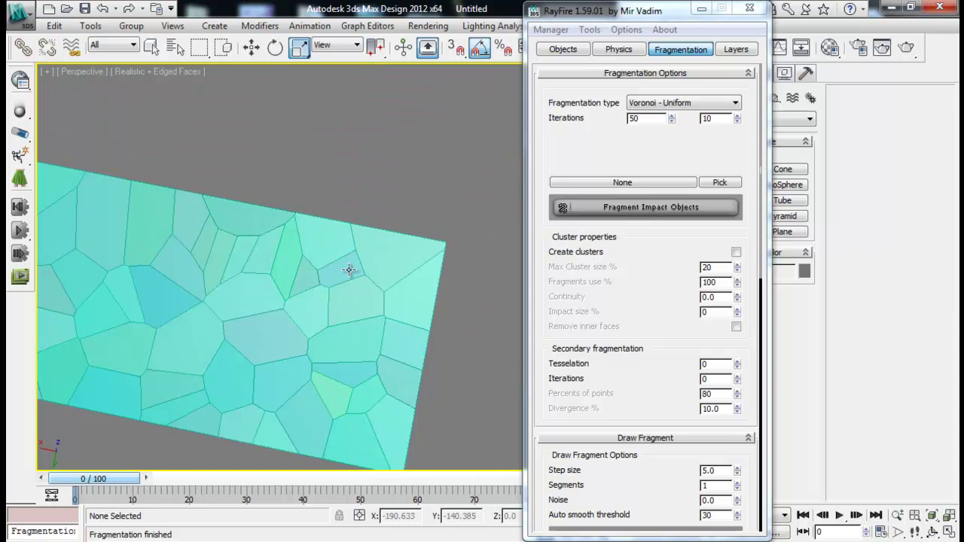
middle_click_drag(361, 293, 368, 256)
scroll(338, 224, "up", 8)
middle_click_drag(318, 238, 331, 225)
Step: Delete the fragments through the RayFire manager and set the rift width to 100
left_click(550, 30)
left_click(559, 62)
scroll(636, 405, "down", 5)
scroll(626, 473, "down", 5)
scroll(602, 421, "up", 2)
double_click(725, 443)
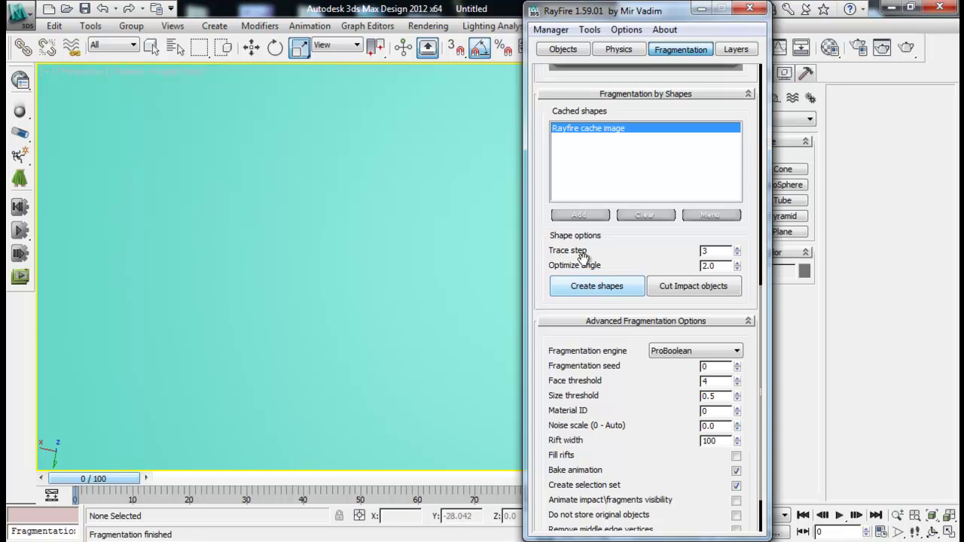
Step: Fragment the slab with the 100 rift width and inspect the fragments from a low angle
left_click_drag(602, 252, 612, 506)
left_click_drag(628, 155, 645, 368)
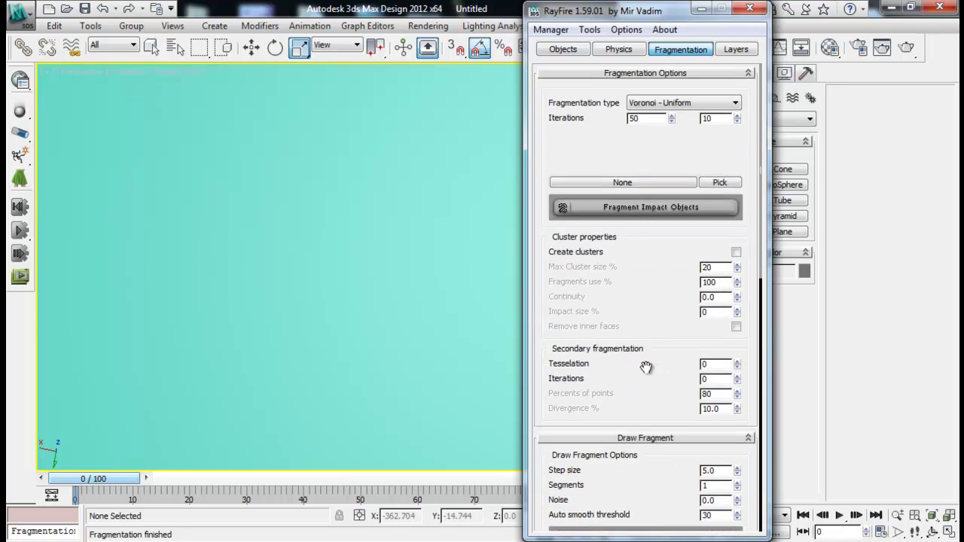
left_click(644, 211)
scroll(340, 196, "down", 5)
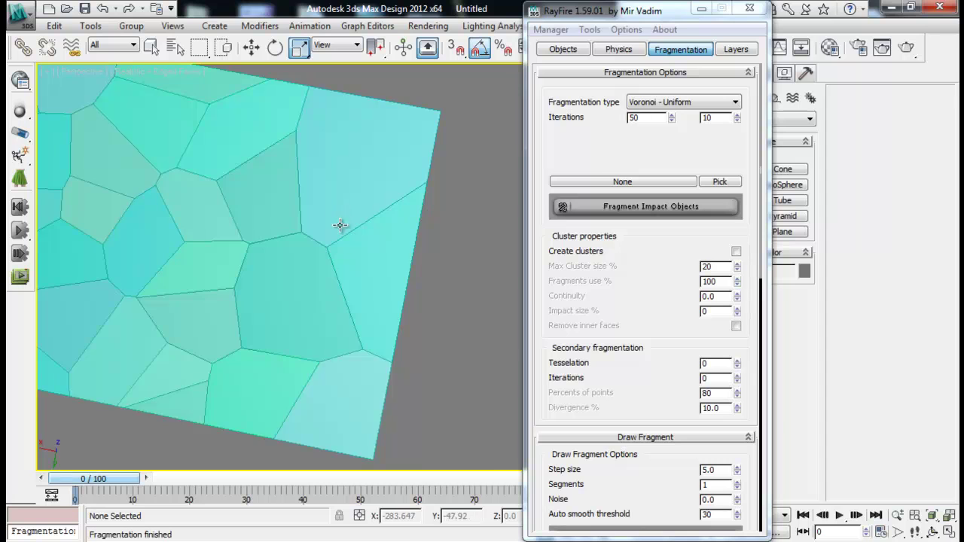
middle_click_drag(344, 248, 274, 206, "alt")
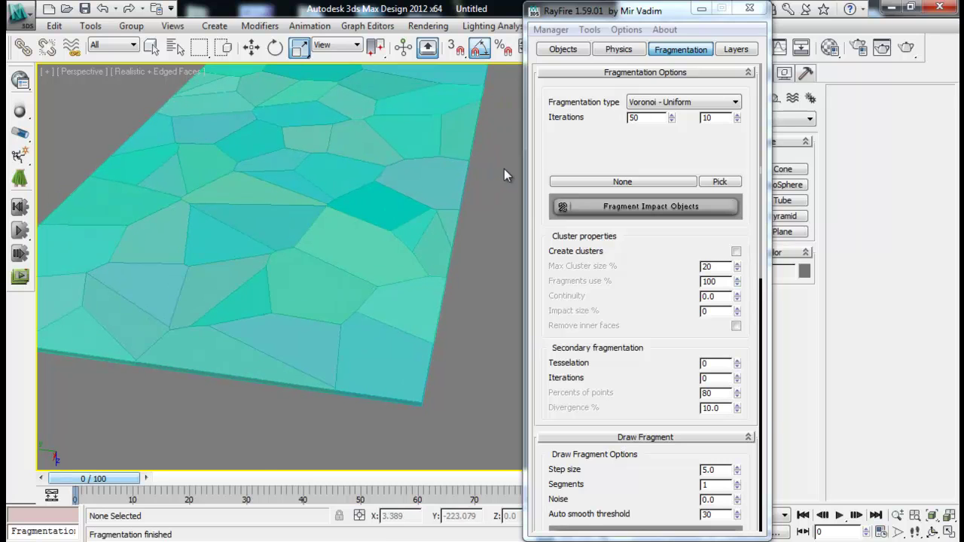
Step: Set the rift width to 1 and delete the slab's fragments through the RayFire manager
left_click(580, 222)
scroll(602, 221, "down", 5)
scroll(632, 366, "down", 11)
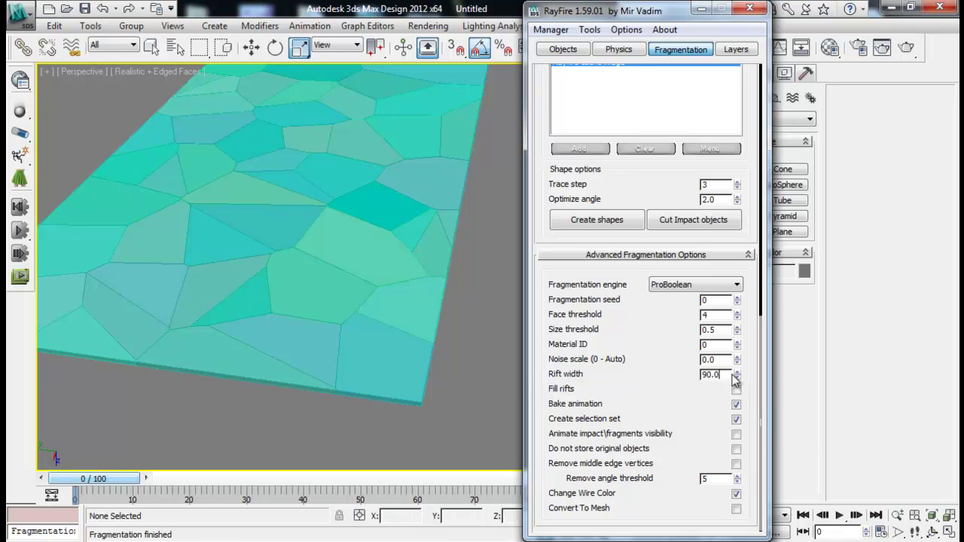
left_click_drag(737, 376, 740, 351)
left_click_drag(737, 388, 738, 391)
left_click_drag(643, 407, 633, 474)
scroll(633, 474, "up", 1)
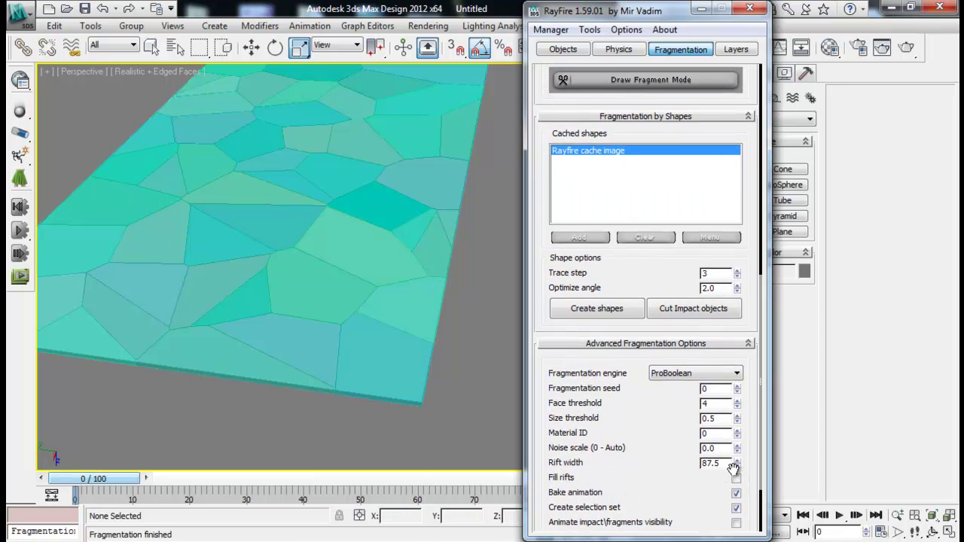
left_click_drag(738, 465, 736, 480)
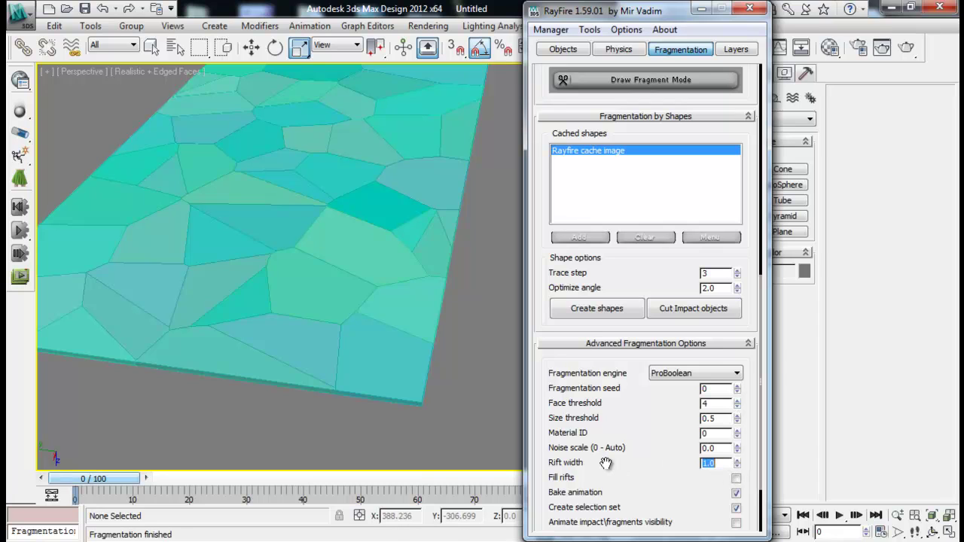
left_click(551, 30)
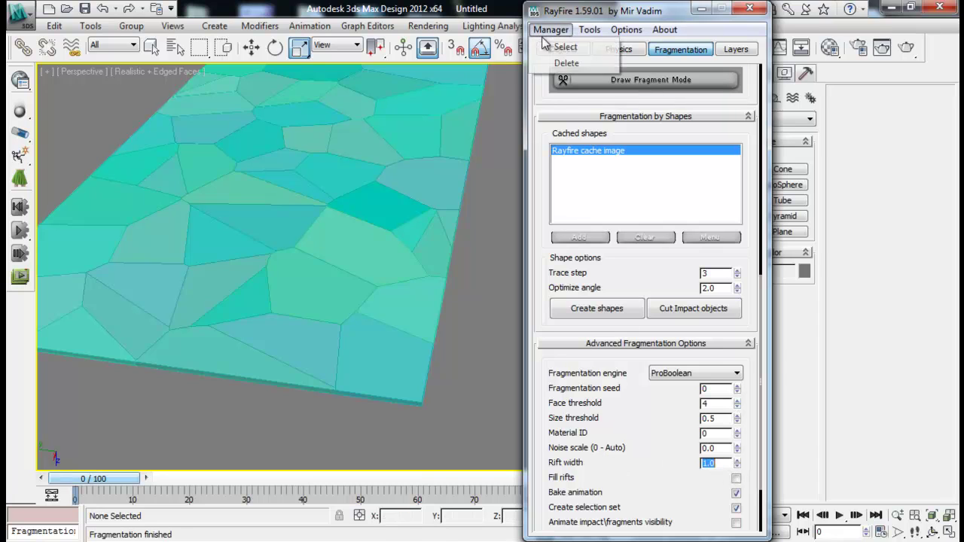
left_click(571, 63)
Step: Fragment the slab with Voronoi - Uniform at the 1.0 rift width and inspect the seams up close
scroll(677, 188, "up", 15)
left_click(642, 193)
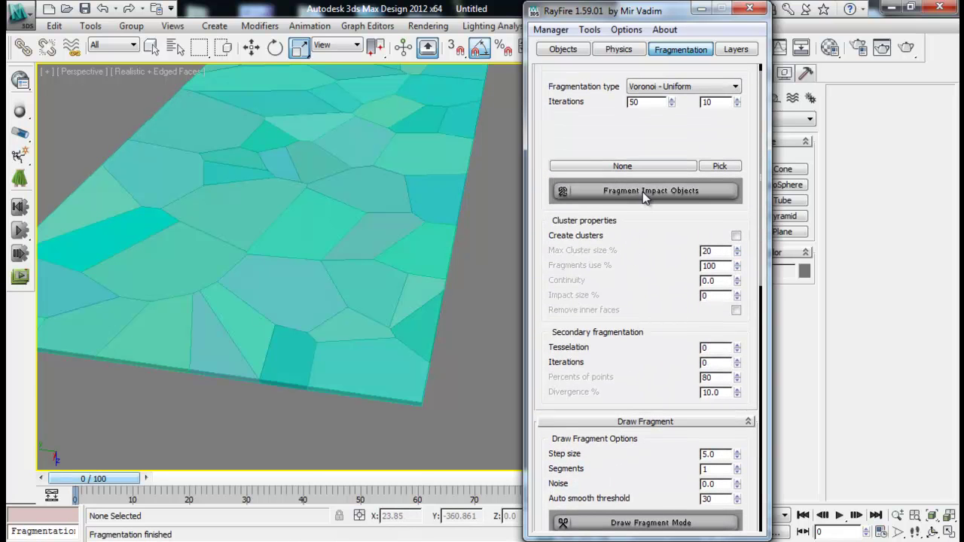
scroll(316, 317, "up", 5)
middle_click_drag(255, 317, 212, 314, "alt")
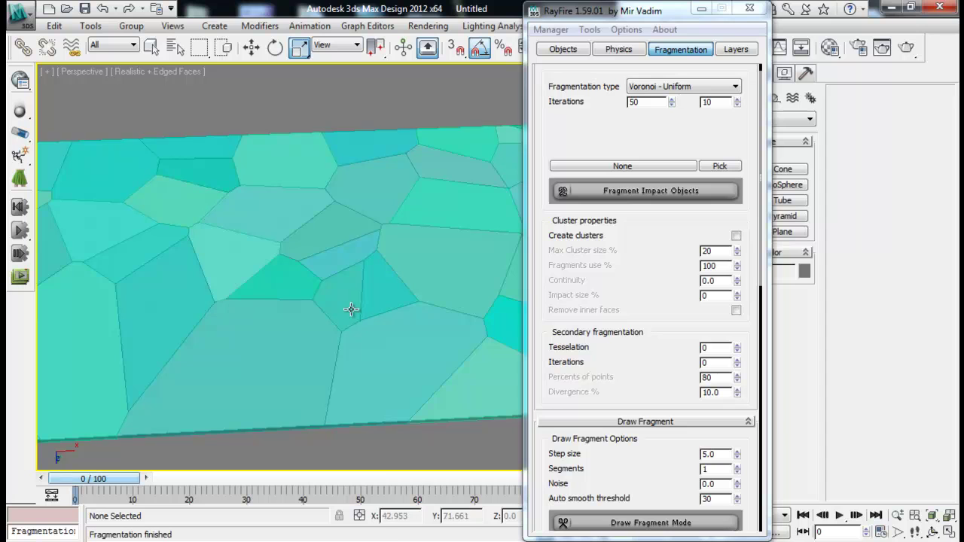
scroll(353, 308, "up", 6)
middle_click_drag(357, 318, 424, 149)
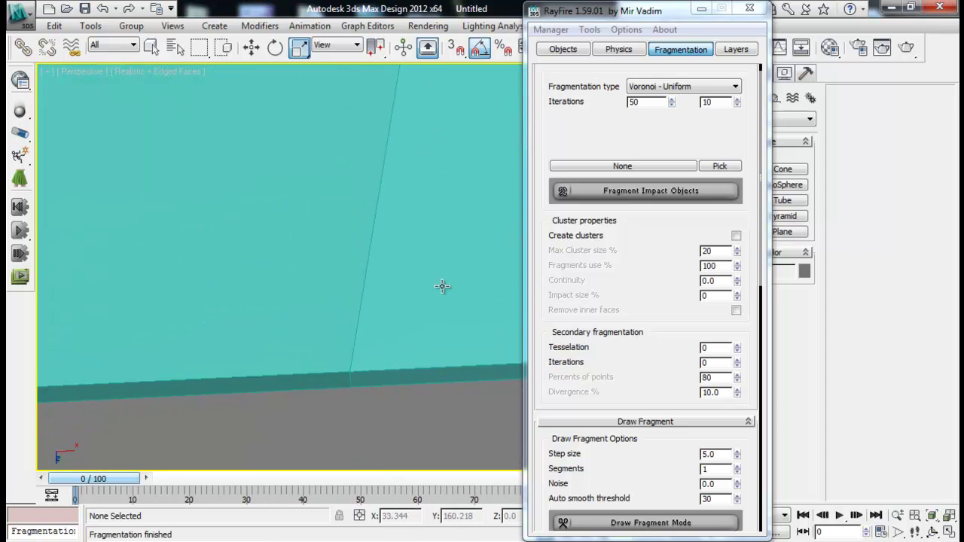
scroll(441, 282, "down", 10)
middle_click_drag(405, 271, 199, 183, "alt")
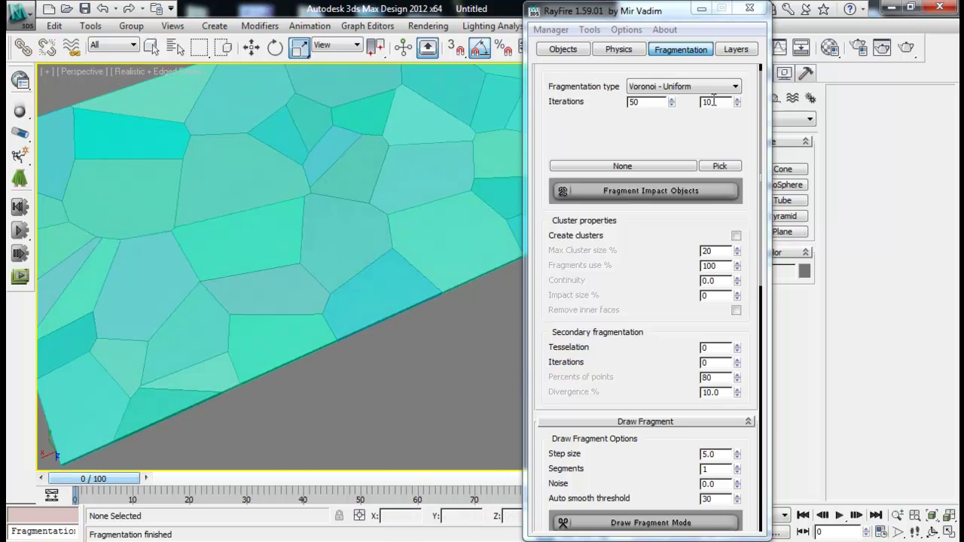
Step: Delete the fragments through the RayFire manager and change the fragmentation type to ProBoolean - Uniform
left_click(551, 30)
left_click(564, 63)
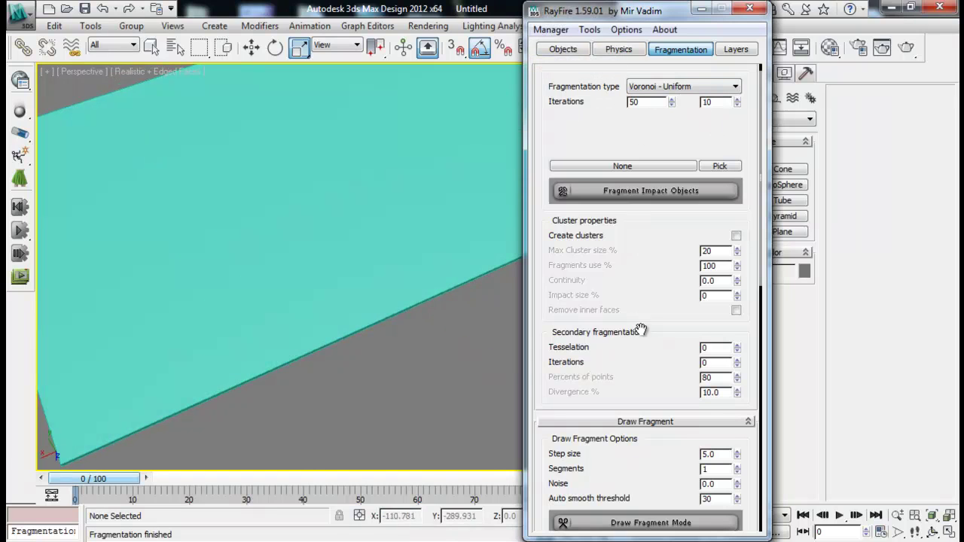
scroll(639, 340, "down", 5)
scroll(650, 368, "down", 5)
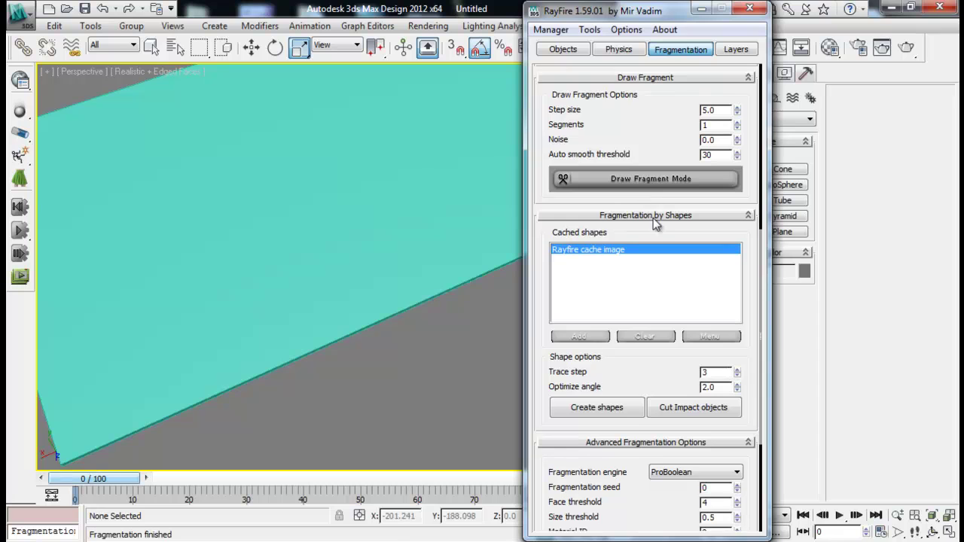
scroll(624, 499, "up", 1)
scroll(649, 158, "up", 5)
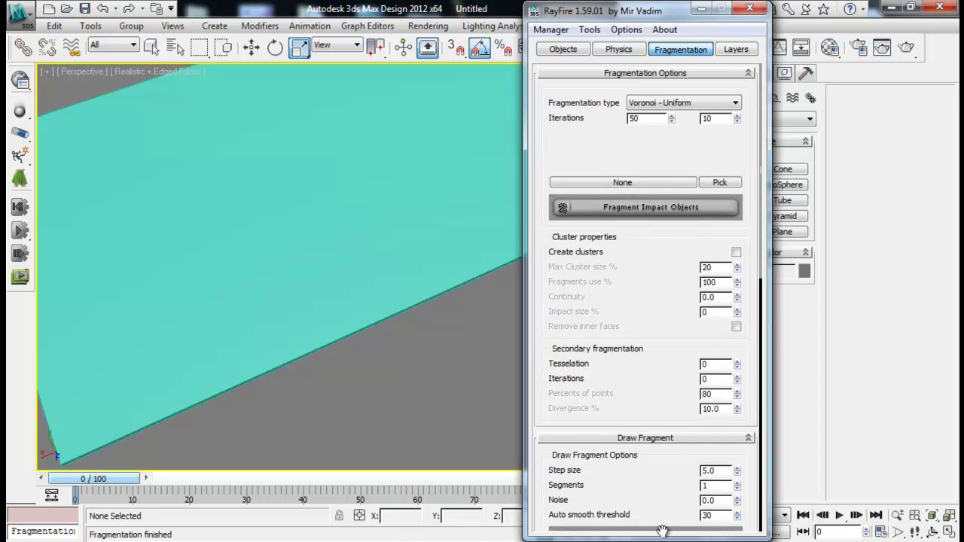
left_click(674, 103)
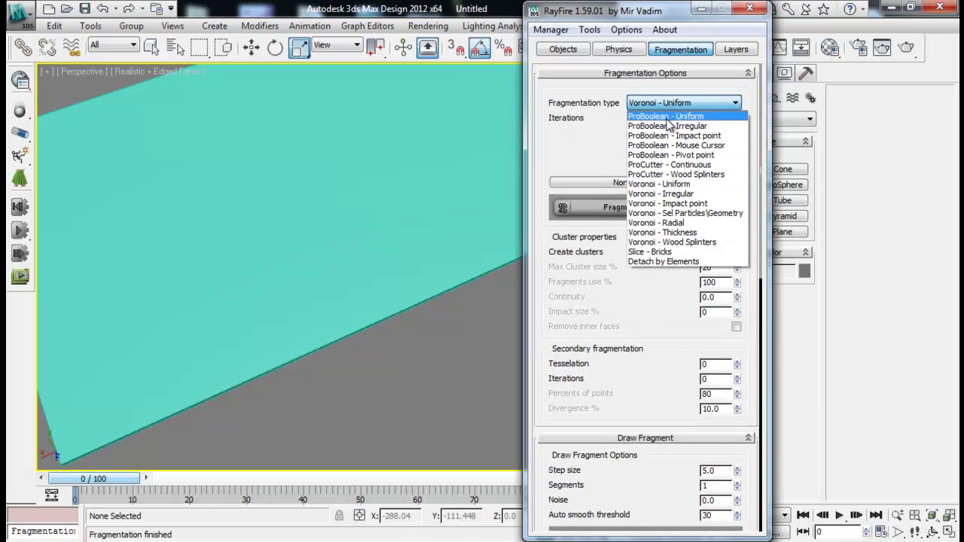
left_click(668, 117)
Step: Fragment the slab with ProBoolean - Uniform at 30 iterations and inspect the gaps between the fragments up close
scroll(441, 188, "down", 5)
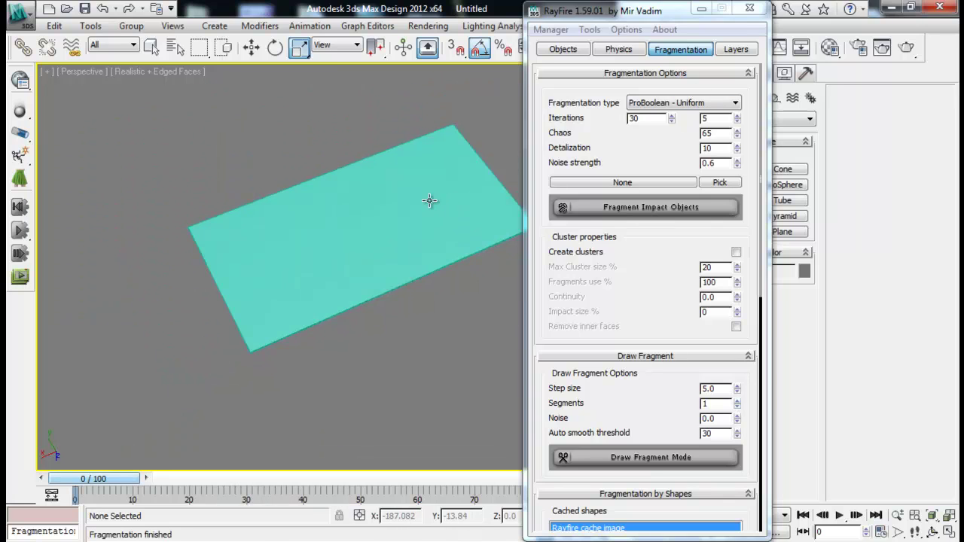
middle_click_drag(428, 200, 419, 231)
left_click(423, 245)
scroll(422, 245, "up", 3)
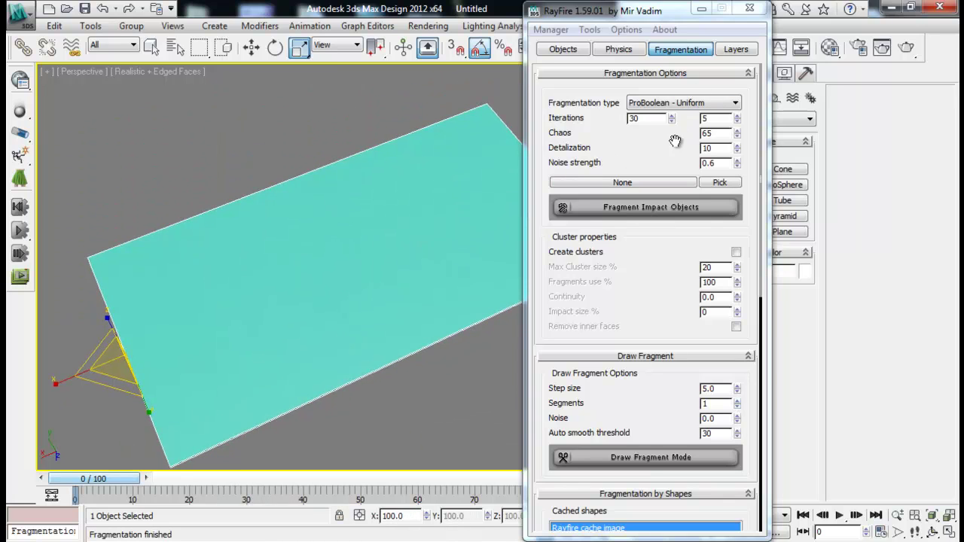
scroll(645, 136, "down", 1)
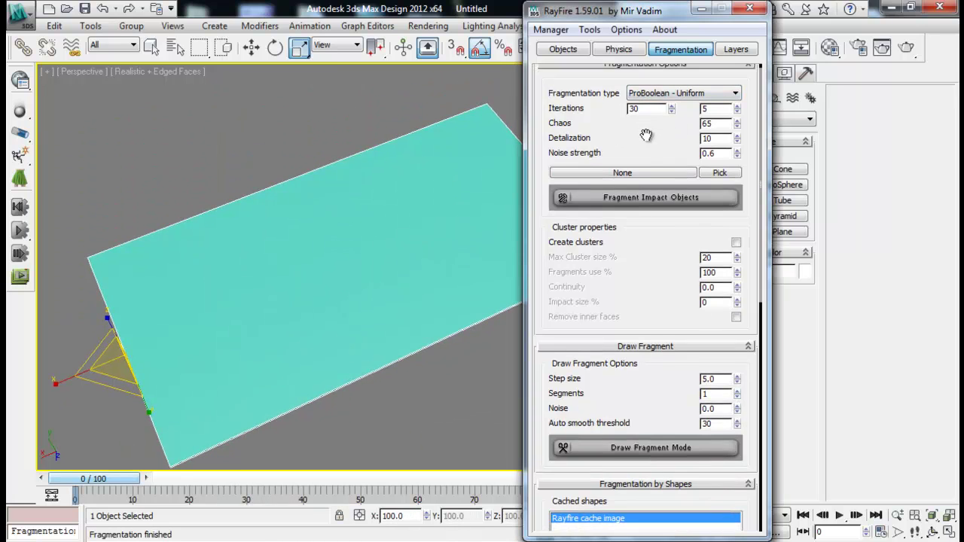
left_click(647, 198)
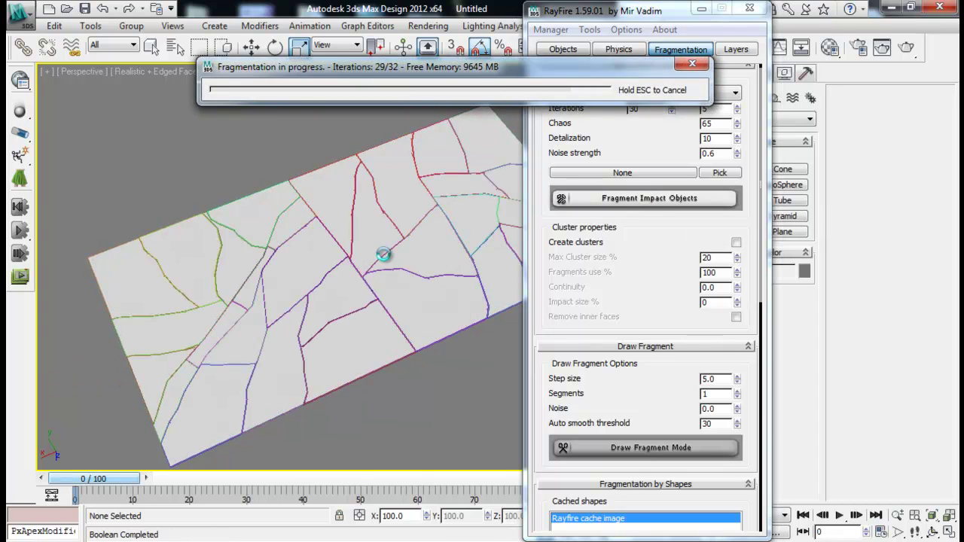
middle_click_drag(435, 235, 408, 395, "alt")
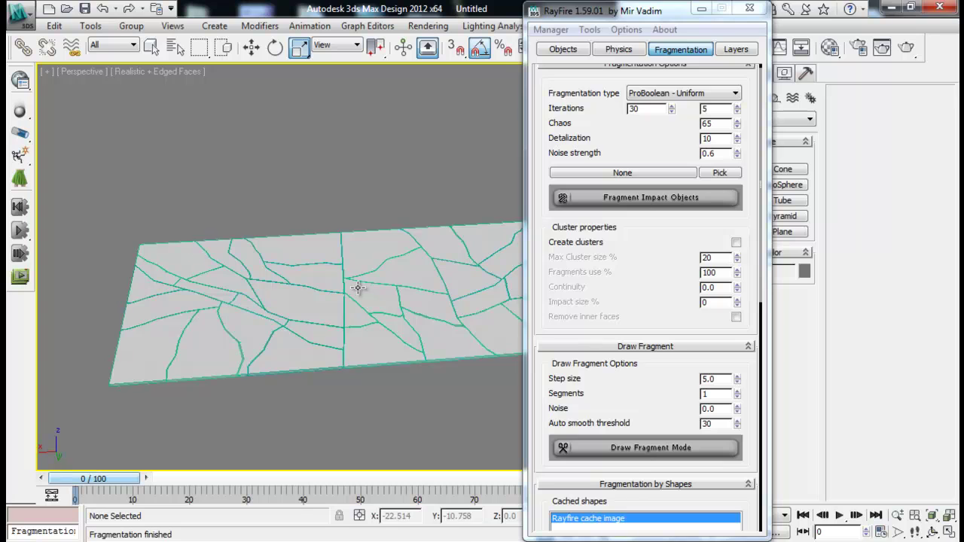
middle_click_drag(358, 290, 342, 210)
scroll(343, 210, "up", 10)
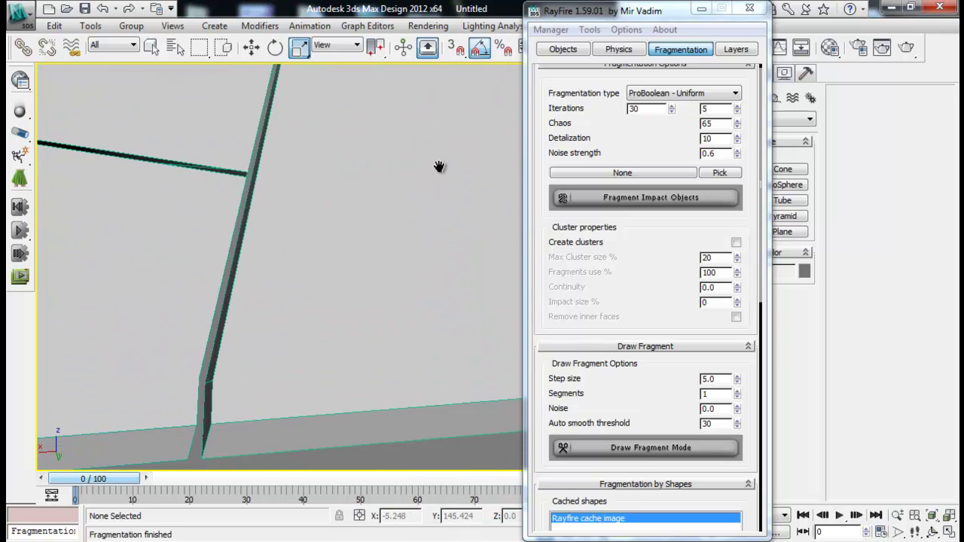
middle_click_drag(278, 313, 316, 290)
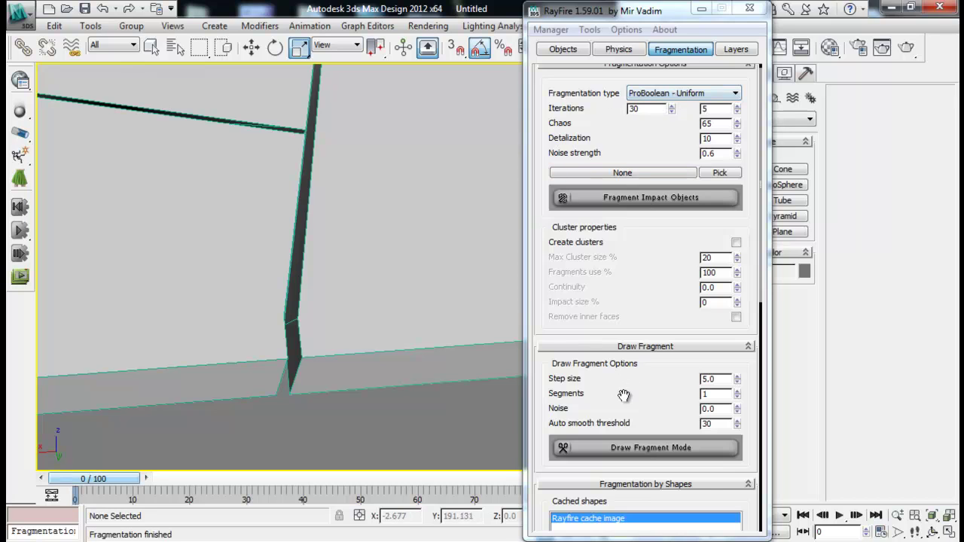
Step: Set the rift width to 10 and delete the ProBoolean fragments through the RayFire manager
scroll(624, 397, "down", 8)
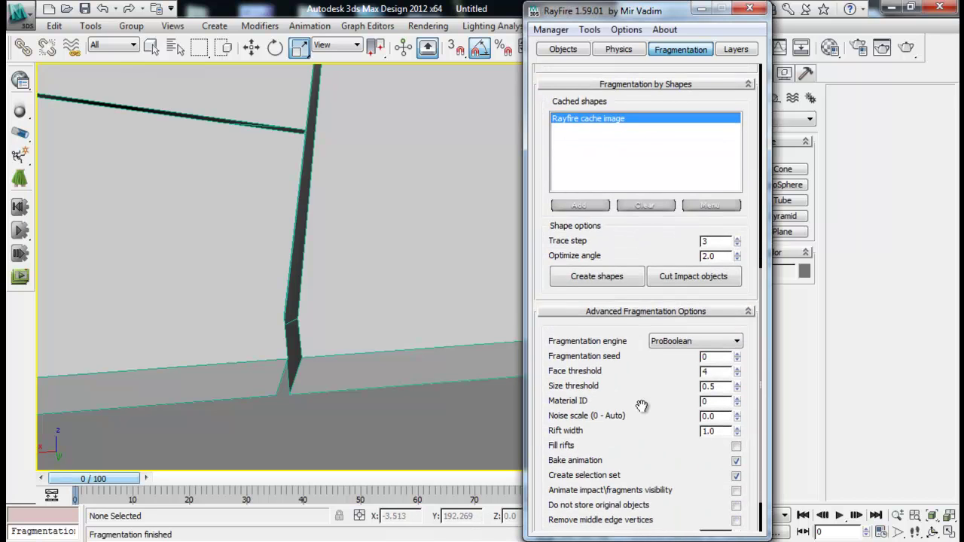
scroll(641, 412, "down", 1)
scroll(639, 447, "up", 3)
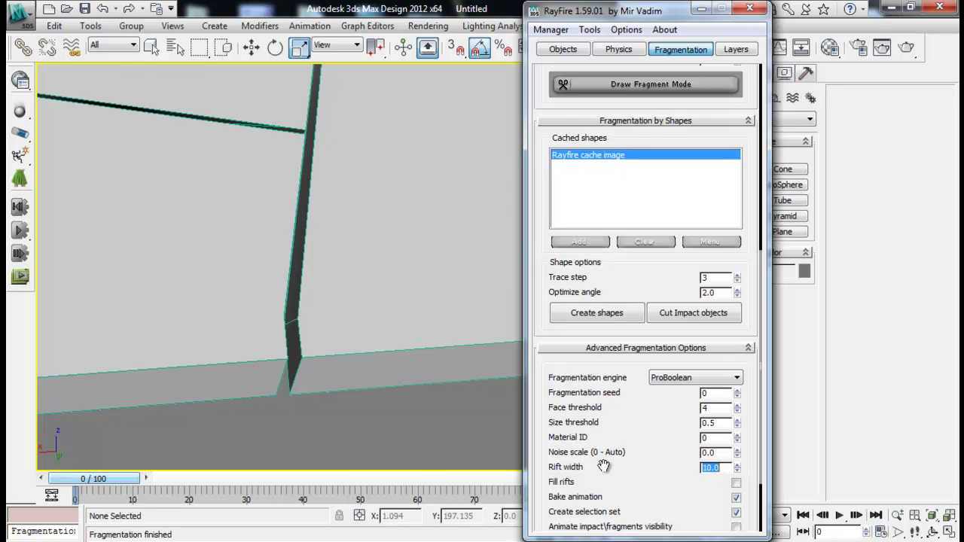
left_click(557, 31)
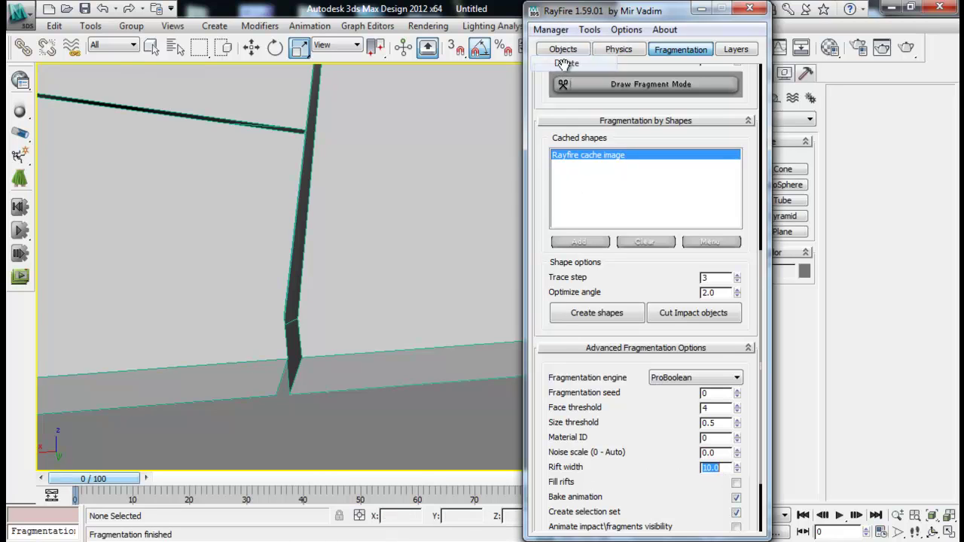
left_click(564, 62)
Step: Fragment the slab with ProBoolean - Uniform at the 10 rift width and inspect the gaps across the whole slab
left_click_drag(543, 100, 585, 419)
left_click(631, 203)
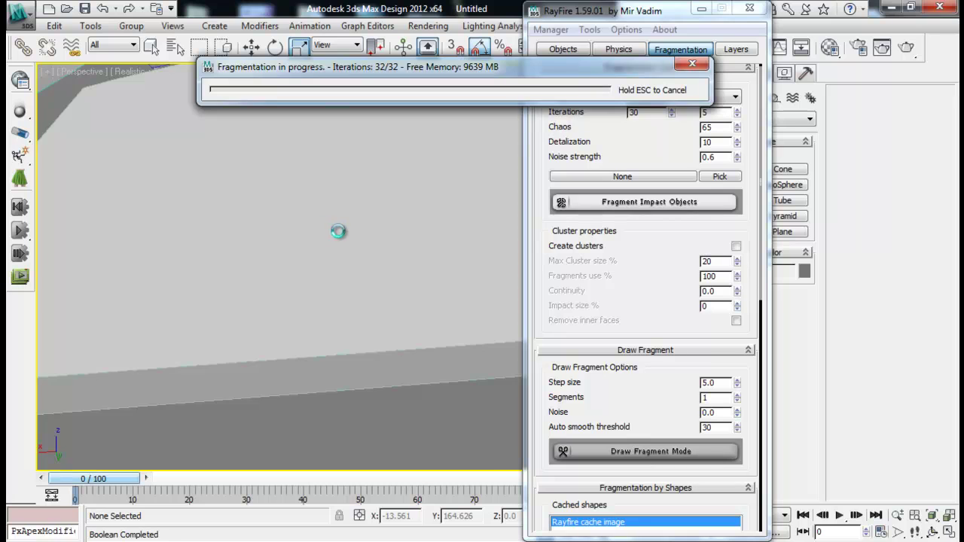
middle_click_drag(401, 159, 233, 176, "alt")
scroll(232, 177, "down", 8)
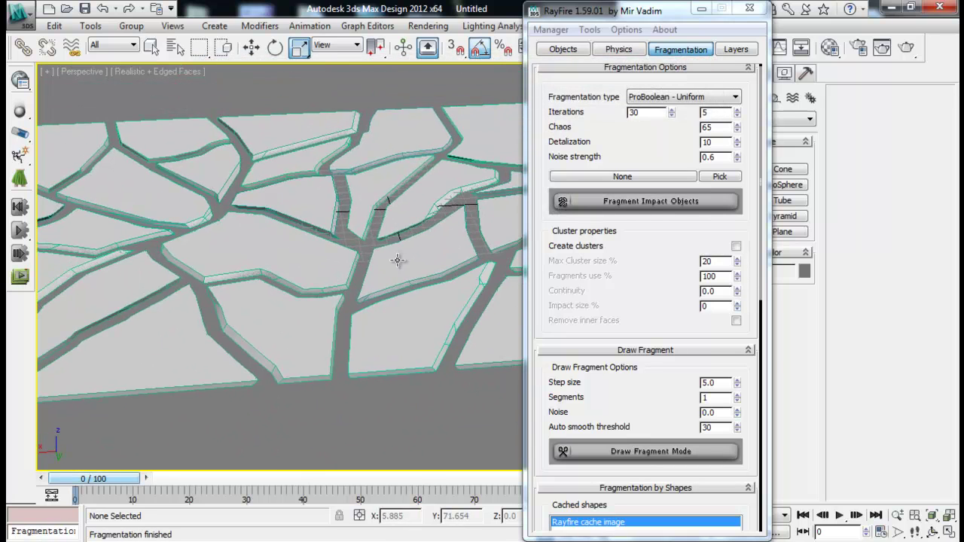
middle_click_drag(388, 259, 377, 290, "alt")
Step: Delete the widely spaced fragments through the RayFire manager and enable Fill rifts in the advanced fragmentation options
left_click(550, 29)
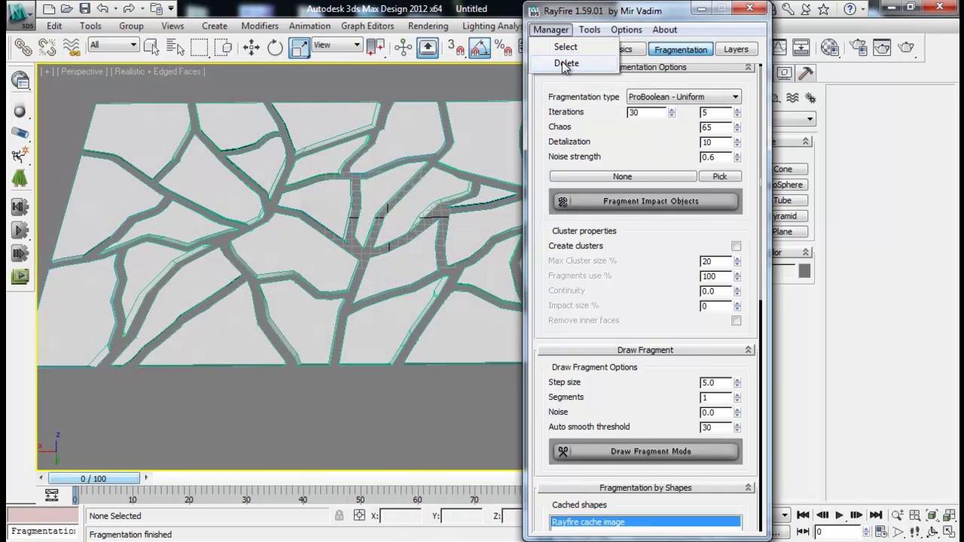
left_click(568, 65)
middle_click_drag(345, 226, 311, 214)
left_click(315, 211)
left_click_drag(635, 307, 625, 113)
left_click_drag(645, 458, 634, 184)
left_click_drag(643, 393, 634, 454)
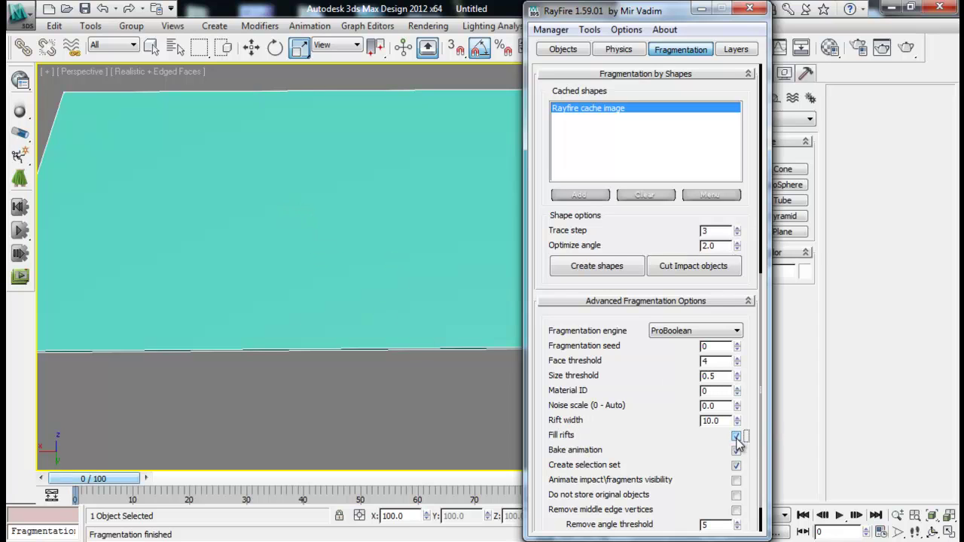
left_click(712, 420)
Step: Fragment the slab with Fill rifts enabled and delete the resulting fragments through the RayFire manager
scroll(680, 339, "up", 10)
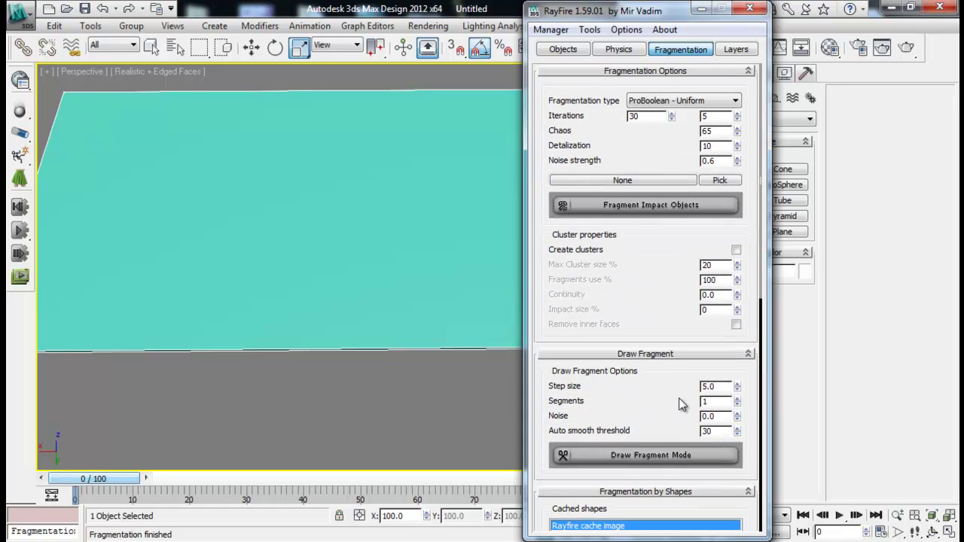
left_click(602, 206)
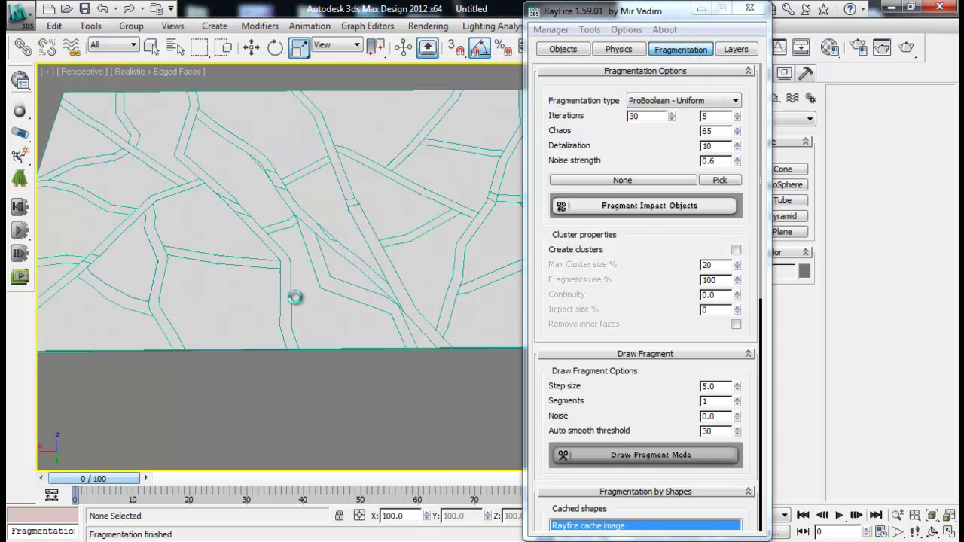
left_click(551, 29)
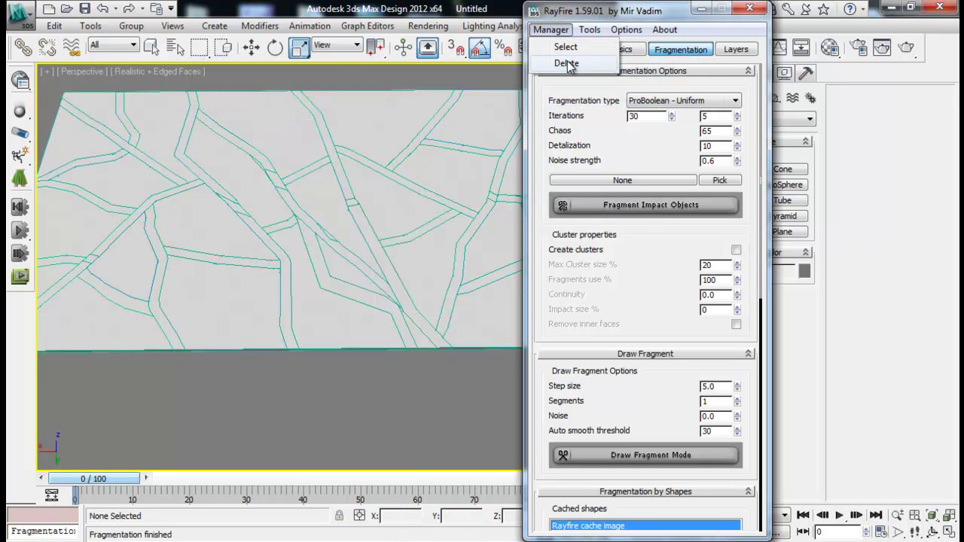
left_click(561, 61)
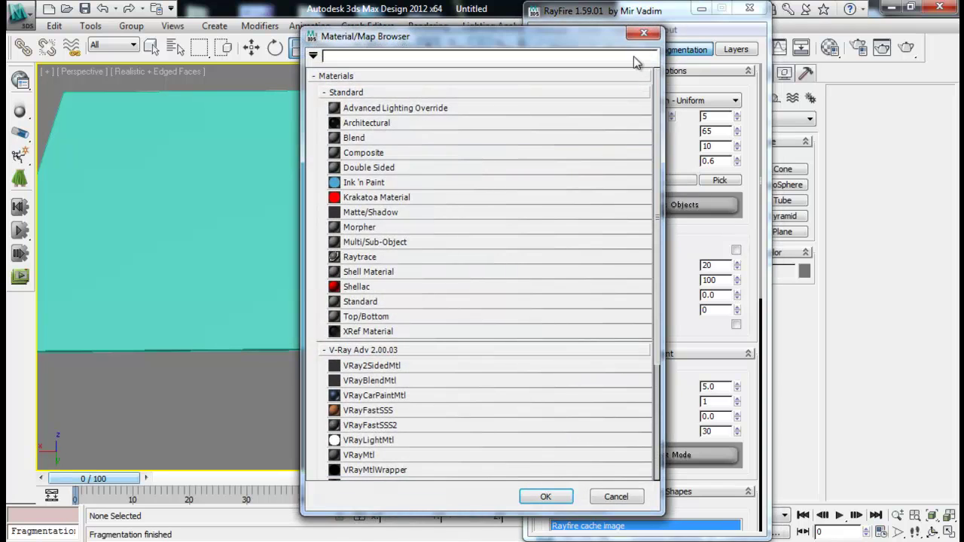
left_click(640, 35)
Step: Close the material browser and examine the Material ID setting in the advanced fragmentation options
left_click_drag(635, 301, 636, 151)
scroll(636, 151, "down", 4)
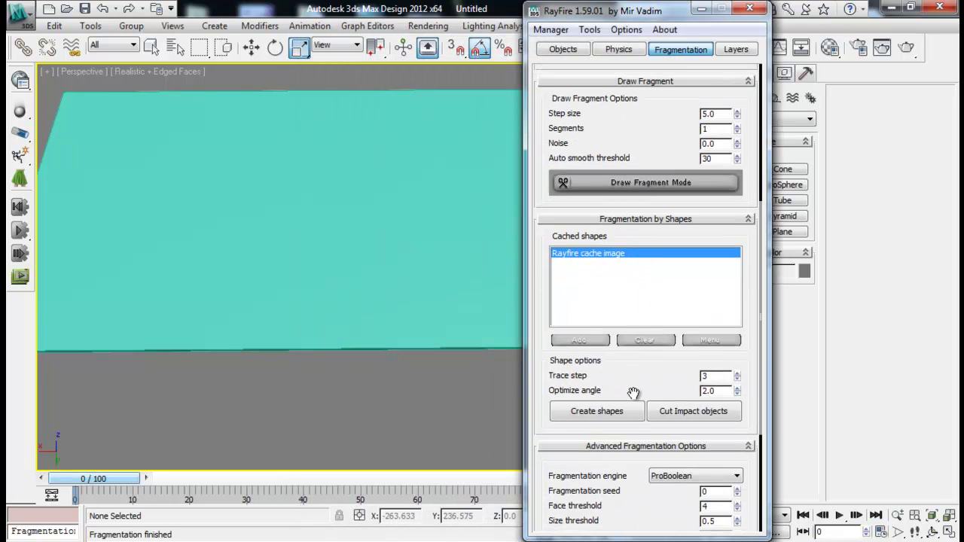
scroll(634, 392, "down", 6)
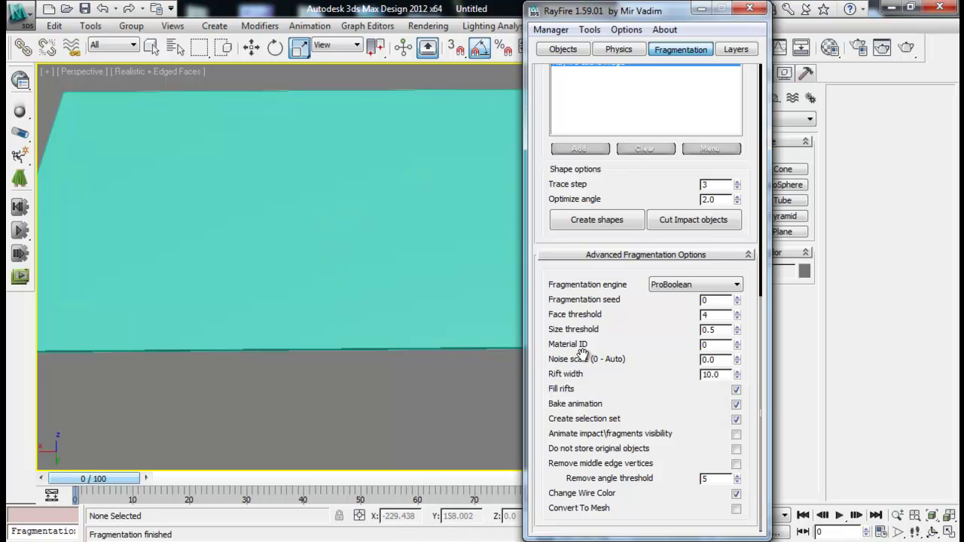
Step: Select the slab and set the Dynamic / Impact Objects material to Glass
middle_click_drag(325, 207, 387, 249, "alt")
scroll(392, 186, "down", 2)
middle_click_drag(387, 249, 393, 217, "alt")
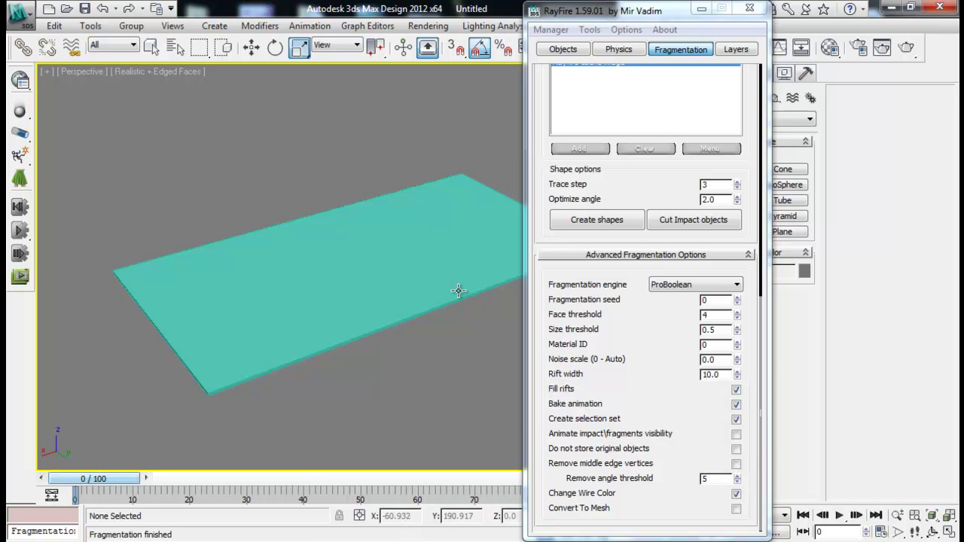
middle_click_drag(454, 286, 385, 261)
left_click(378, 238)
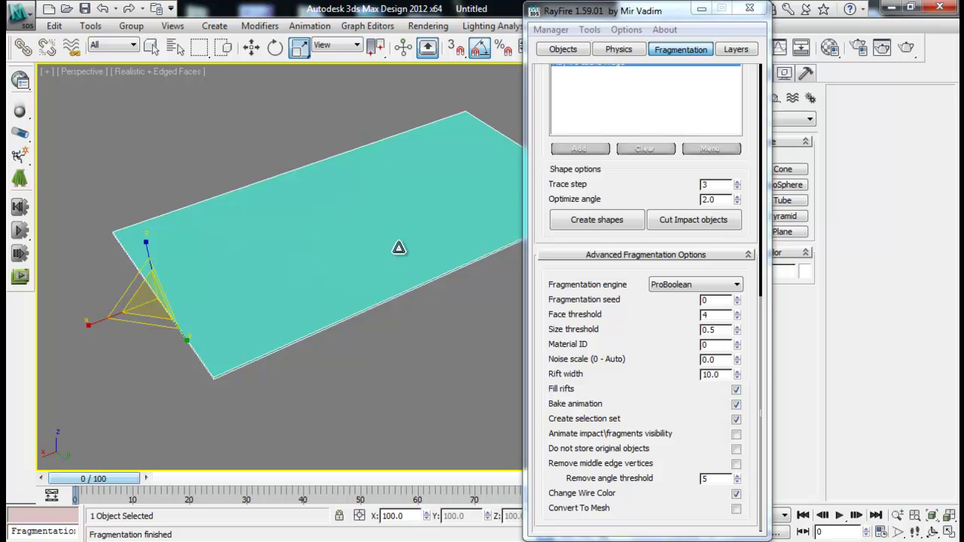
left_click(572, 49)
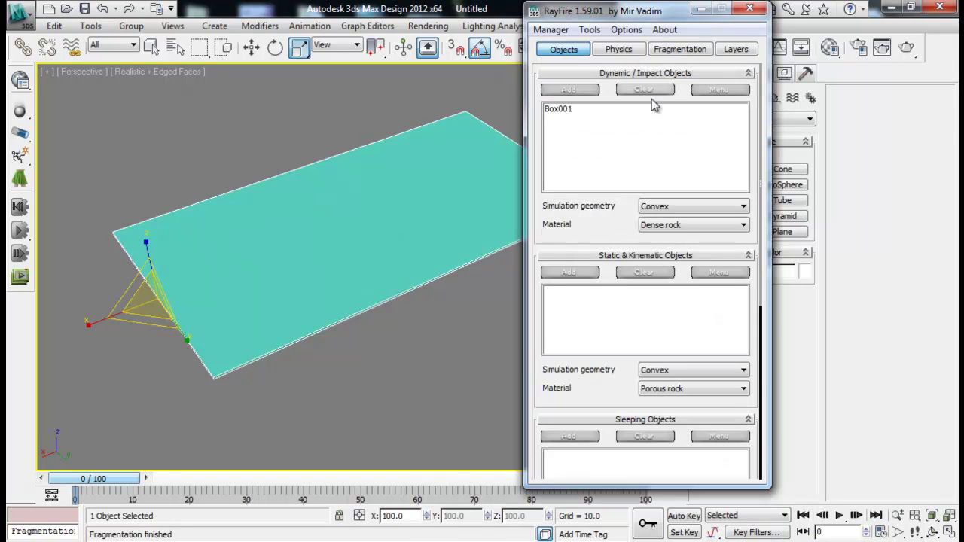
left_click(692, 224)
left_click(662, 297)
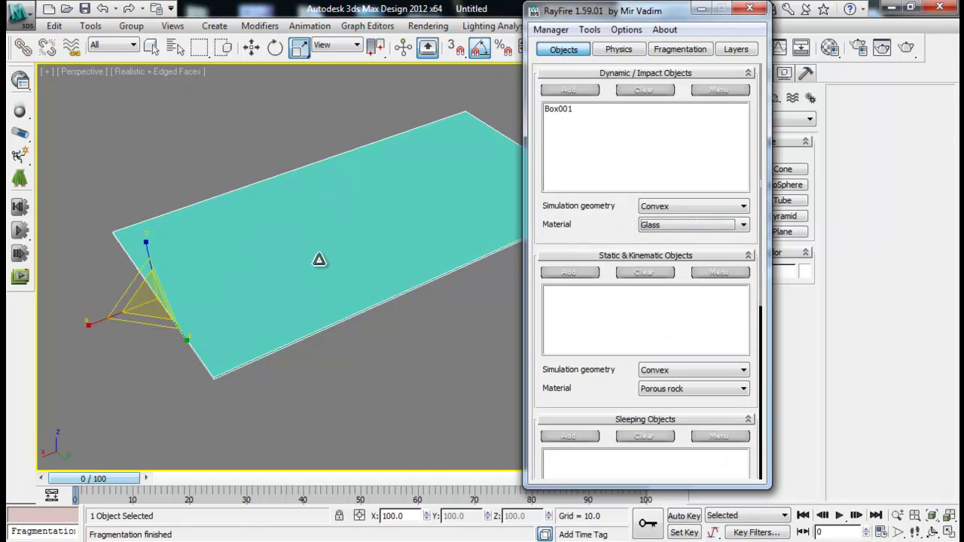
middle_click_drag(325, 238, 320, 261)
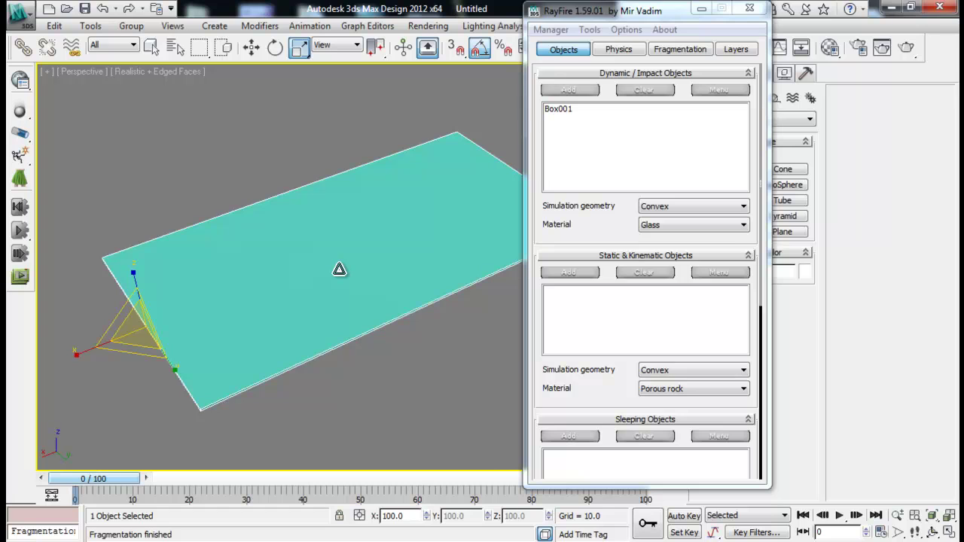
scroll(600, 369, "down", 5)
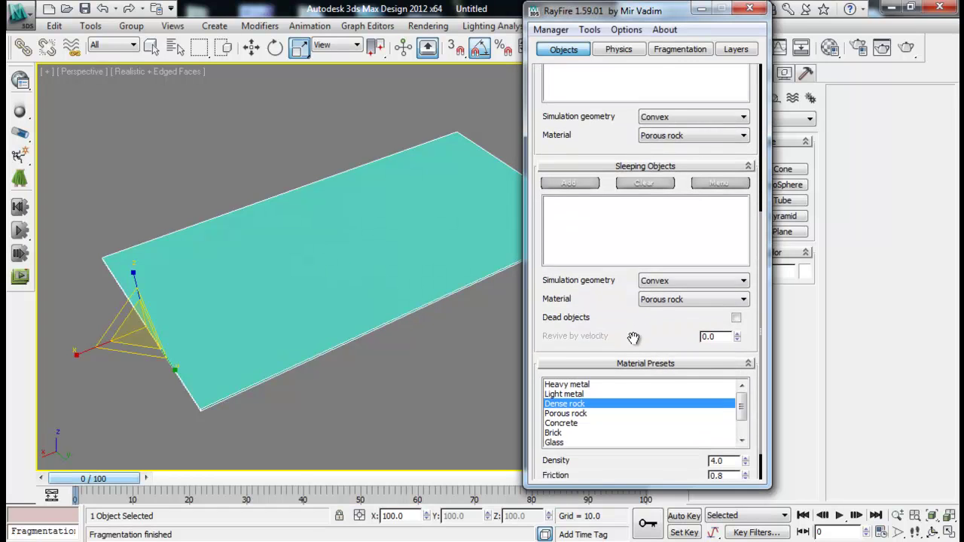
Step: Review the RayFire fragmentation settings from the advanced options up to the fragmentation type, toggling Fill rifts off and back on
left_click(680, 49)
scroll(671, 376, "up", 1)
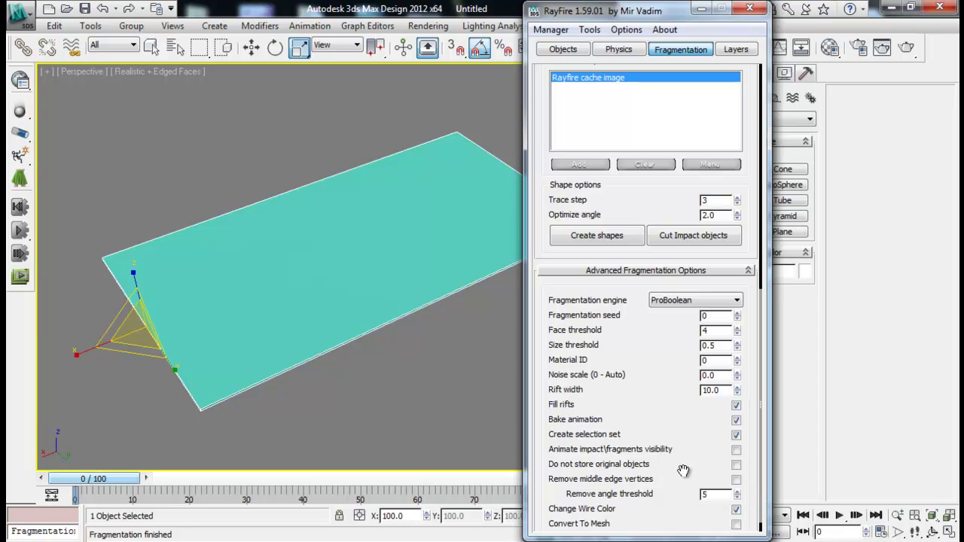
left_click(738, 405)
left_click(739, 406)
scroll(625, 414, "up", 3)
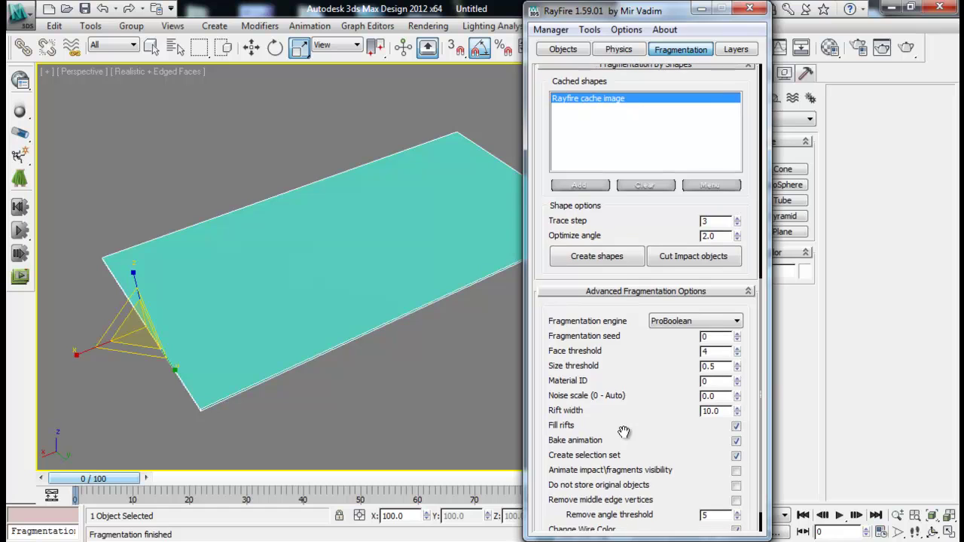
scroll(655, 437, "up", 8)
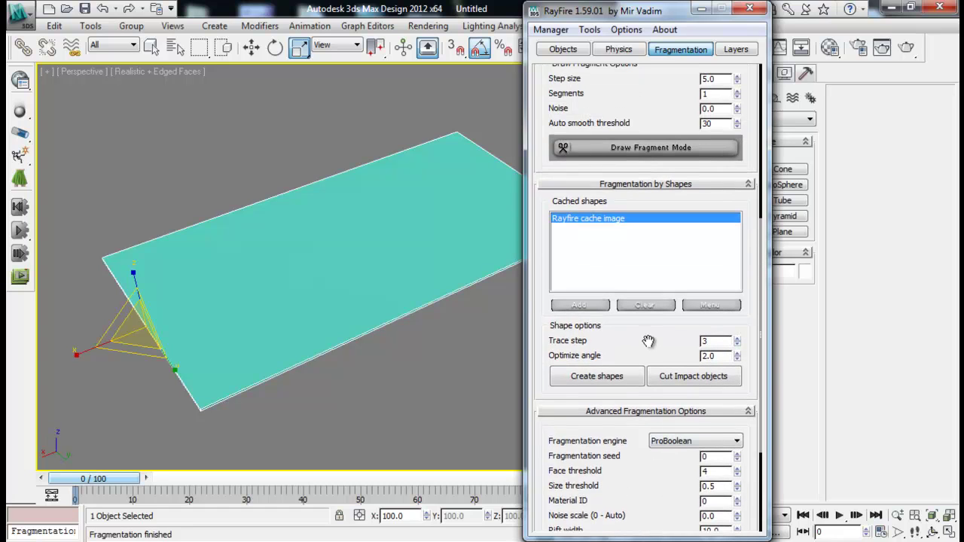
scroll(655, 184, "up", 8)
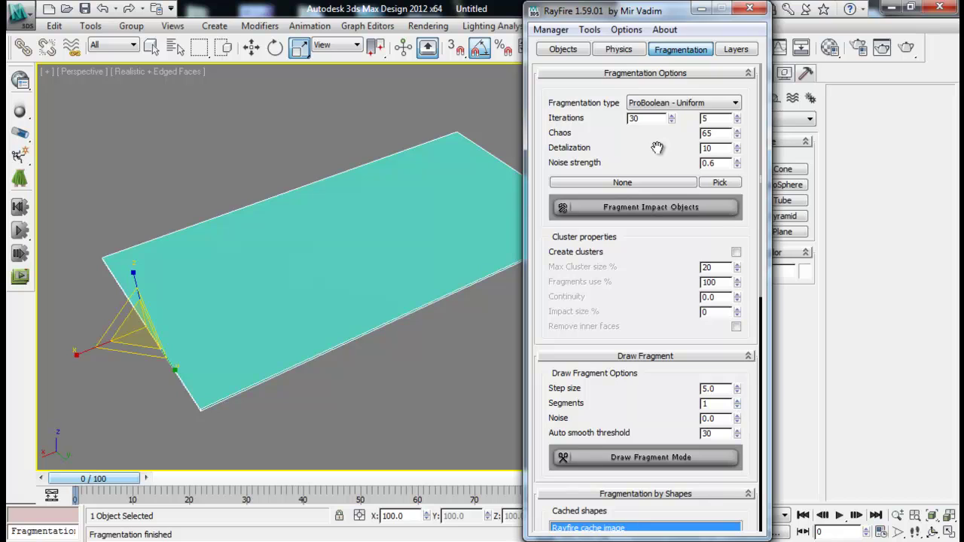
Step: Open RayFire's physics settings to examine the physical options and simulation properties
left_click(625, 50)
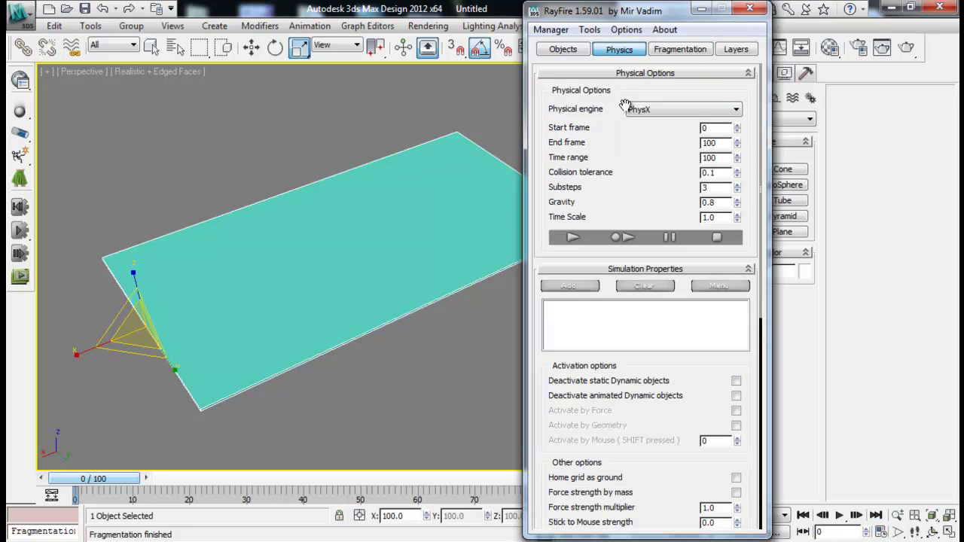
scroll(624, 156, "down", 1)
scroll(623, 157, "up", 1)
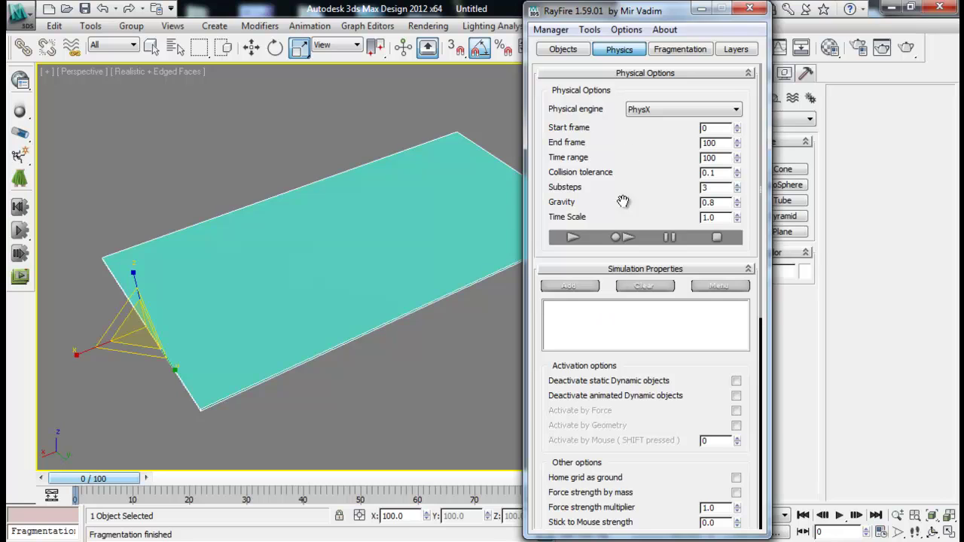